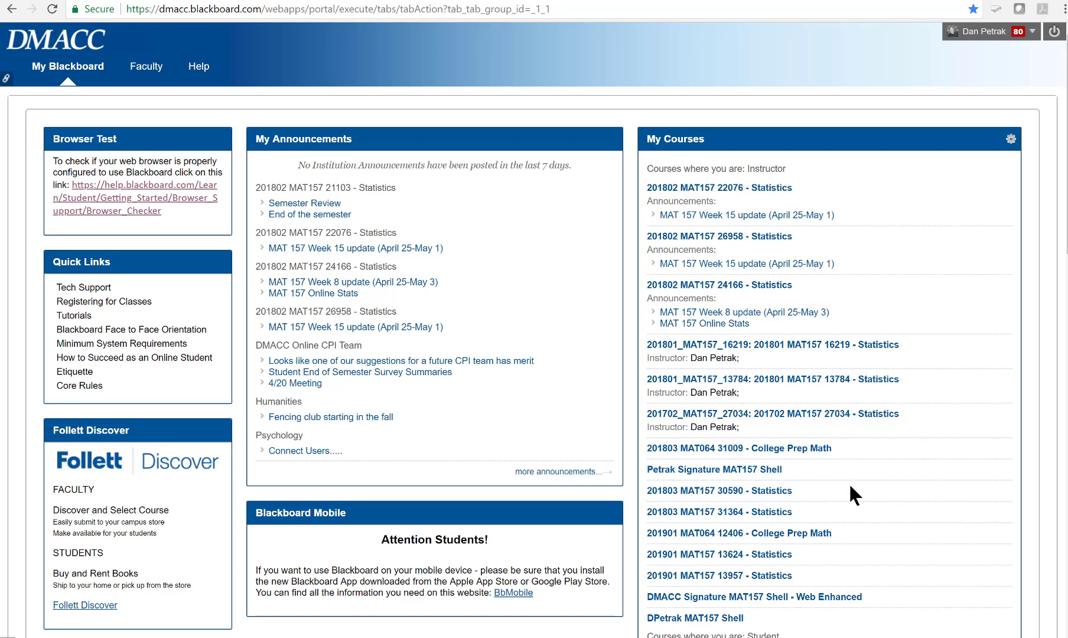
# - In the course 201803 MAT157 30590 - Statistics, open the MyStatLab Gradebook's Change Weights & Grade Sync Settings
pyautogui.click(745, 489)
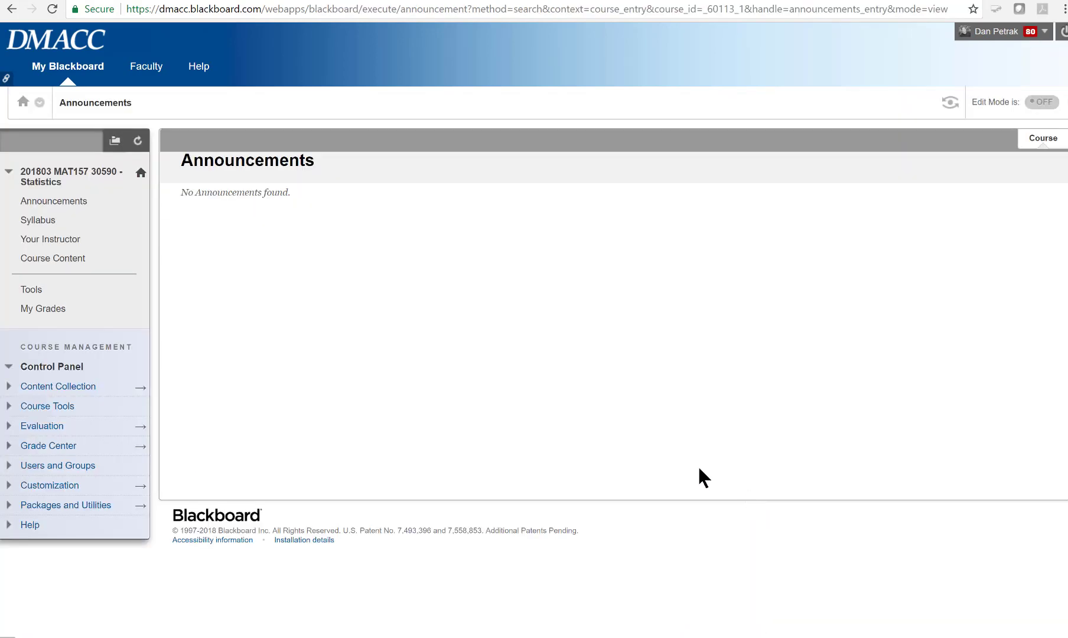
pyautogui.click(32, 292)
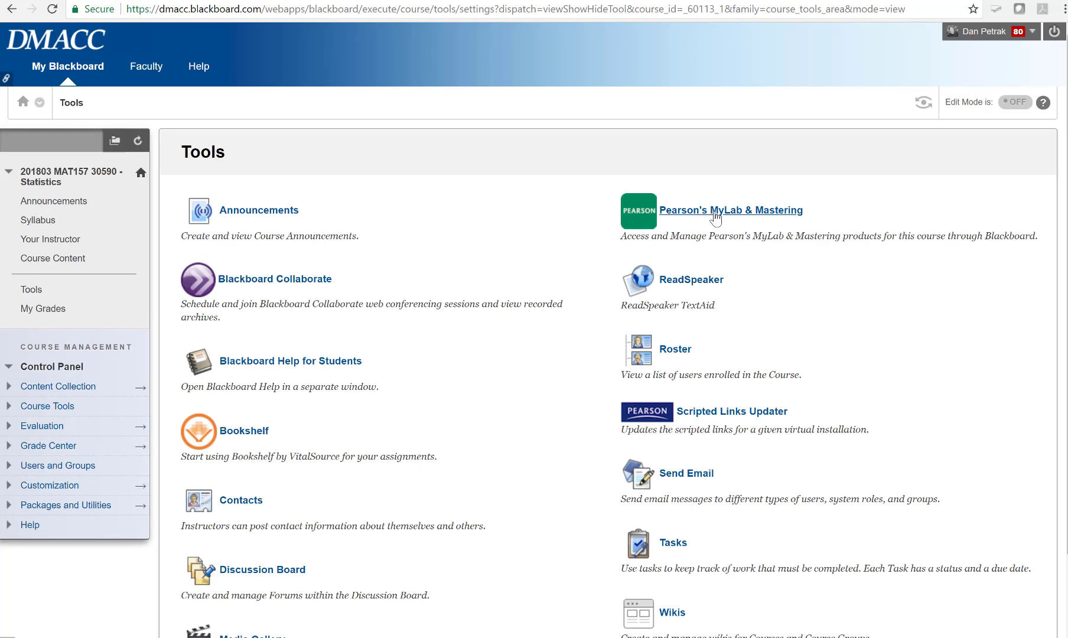
pyautogui.click(714, 218)
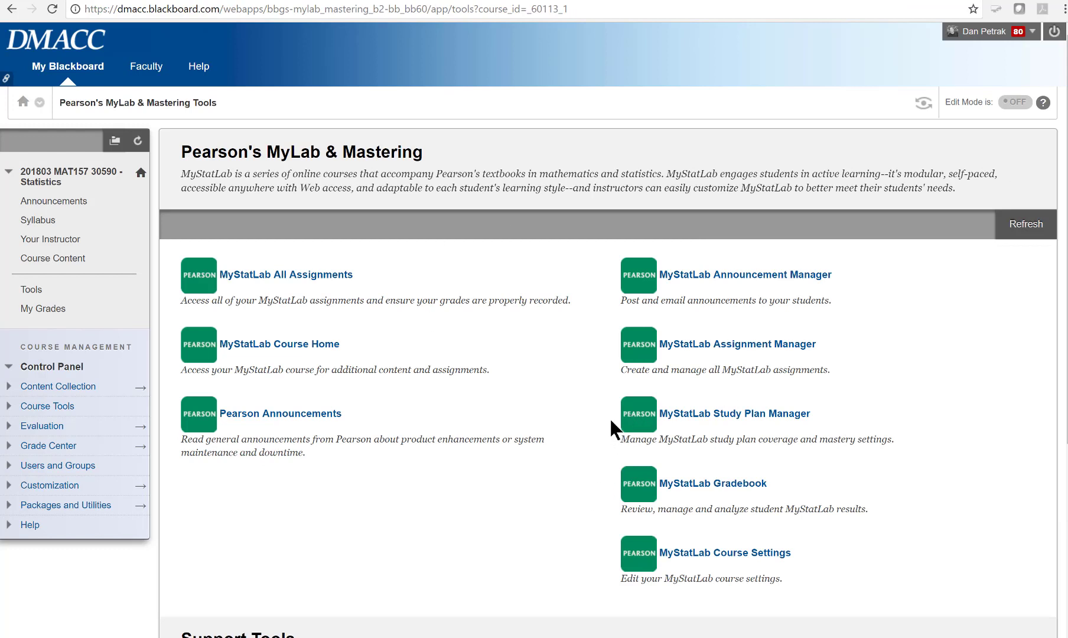
pyautogui.click(721, 489)
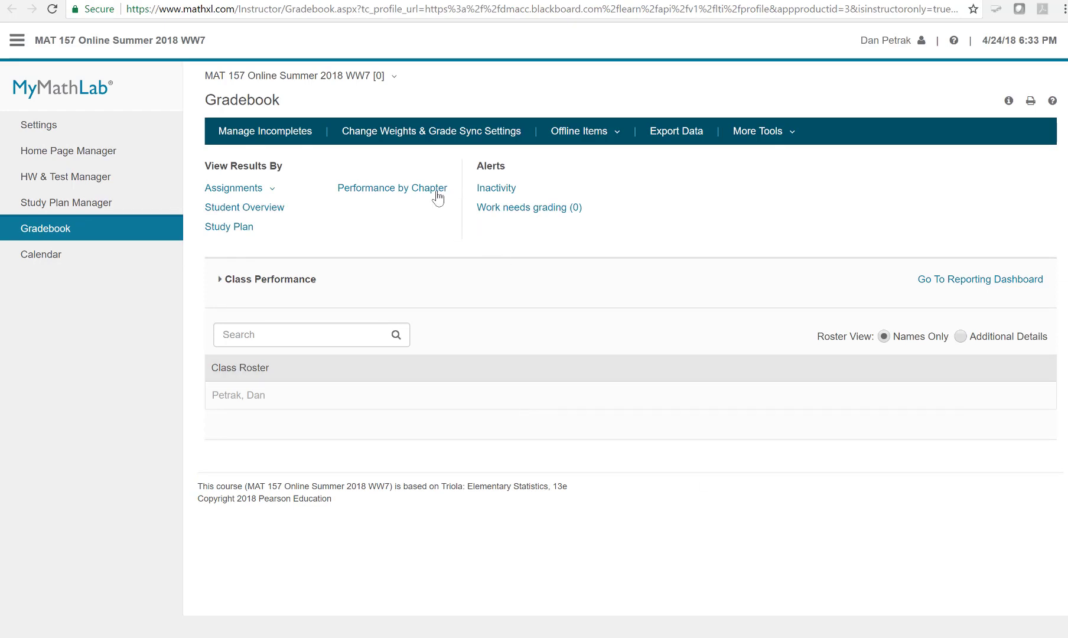
pyautogui.click(430, 143)
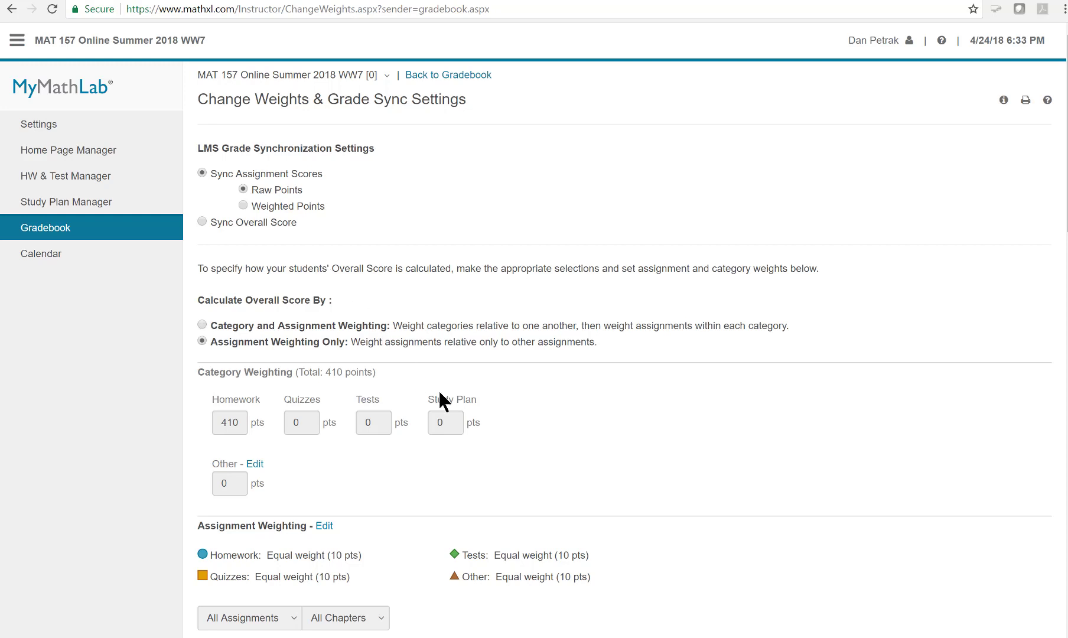
# - Review the overall score weighting and check which assignments are assigned and marked Send to Blackboard, from Orientation through Practice for MC Final exam
pyautogui.scroll(-2, 322, 437)
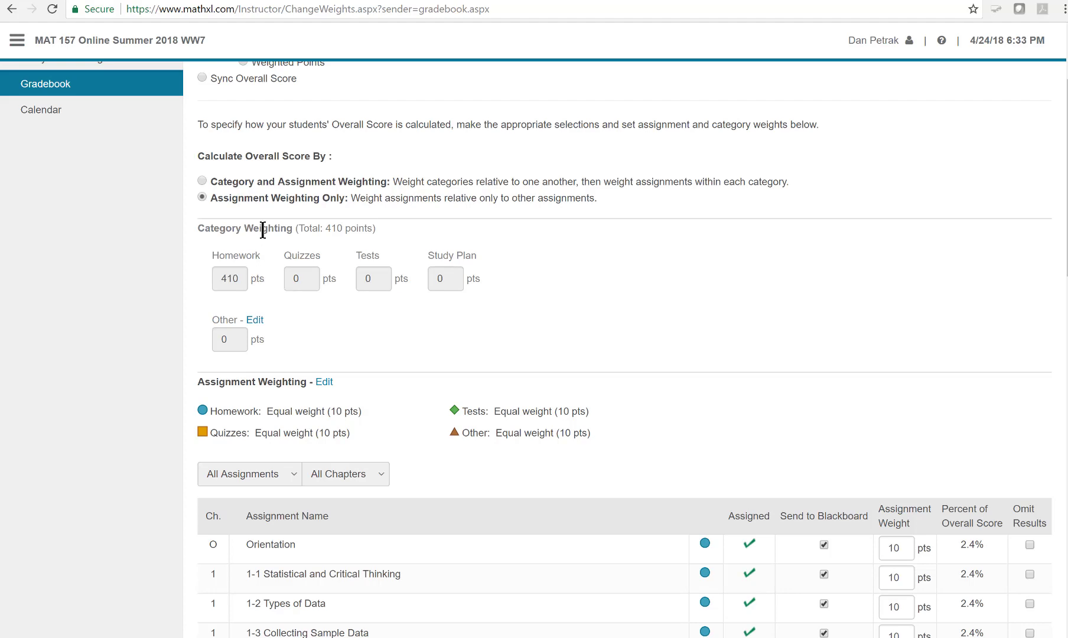
pyautogui.scroll(-5, 697, 394)
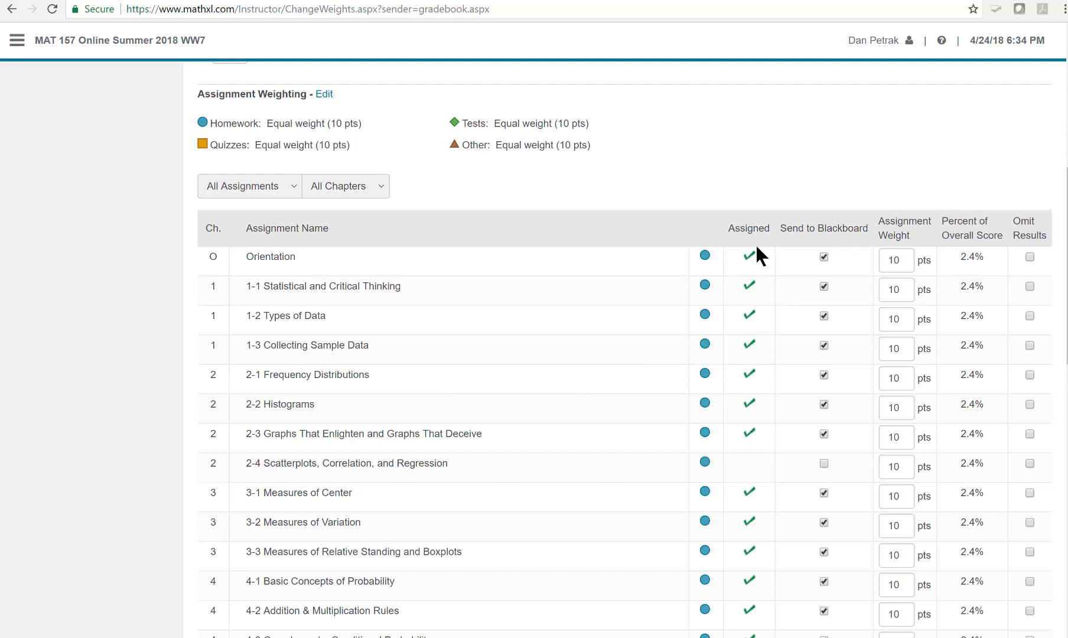
pyautogui.scroll(-3, 728, 443)
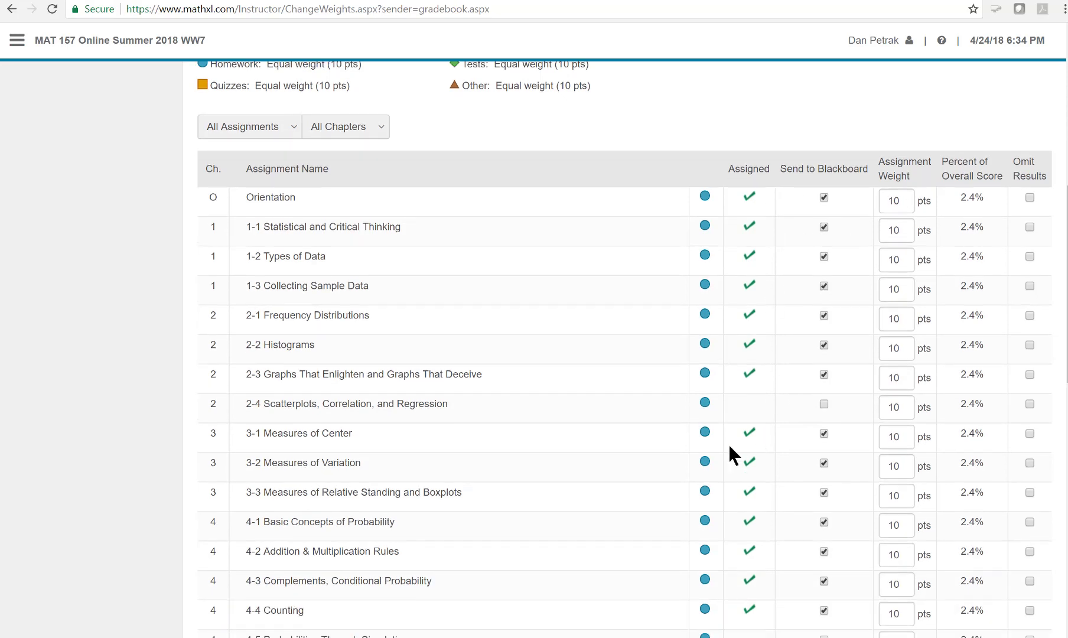
pyautogui.scroll(-4, 632, 499)
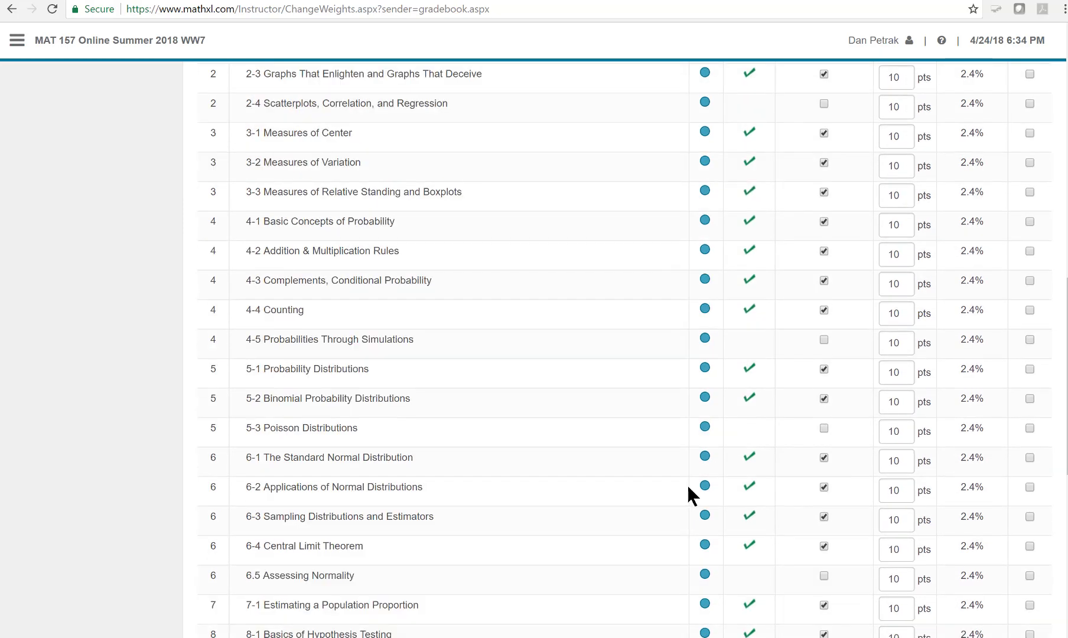
pyautogui.scroll(5, 802, 458)
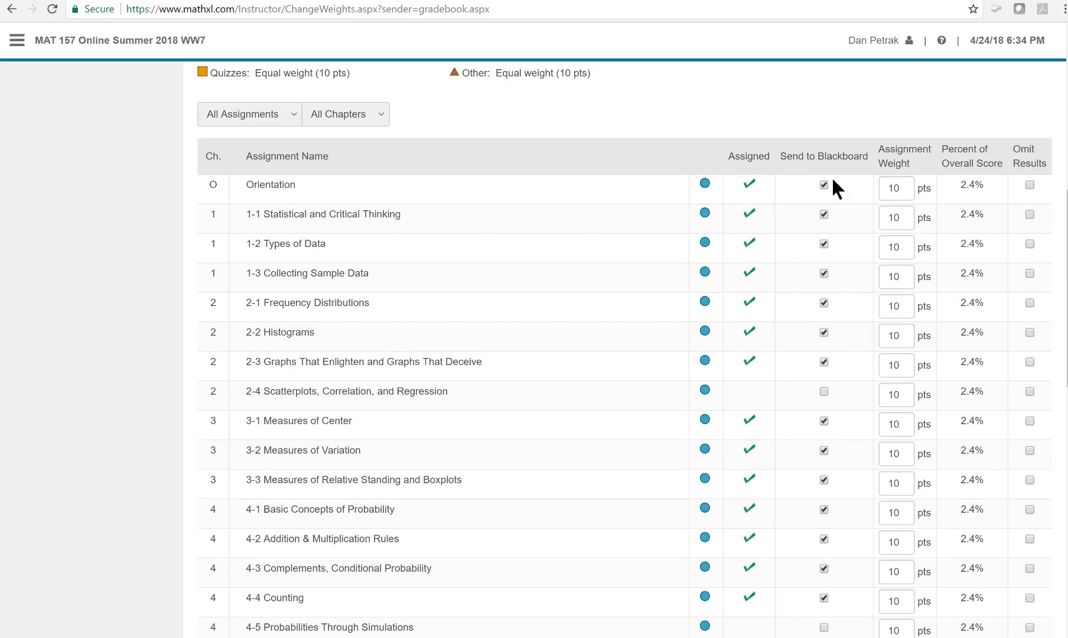
pyautogui.scroll(-6, 611, 480)
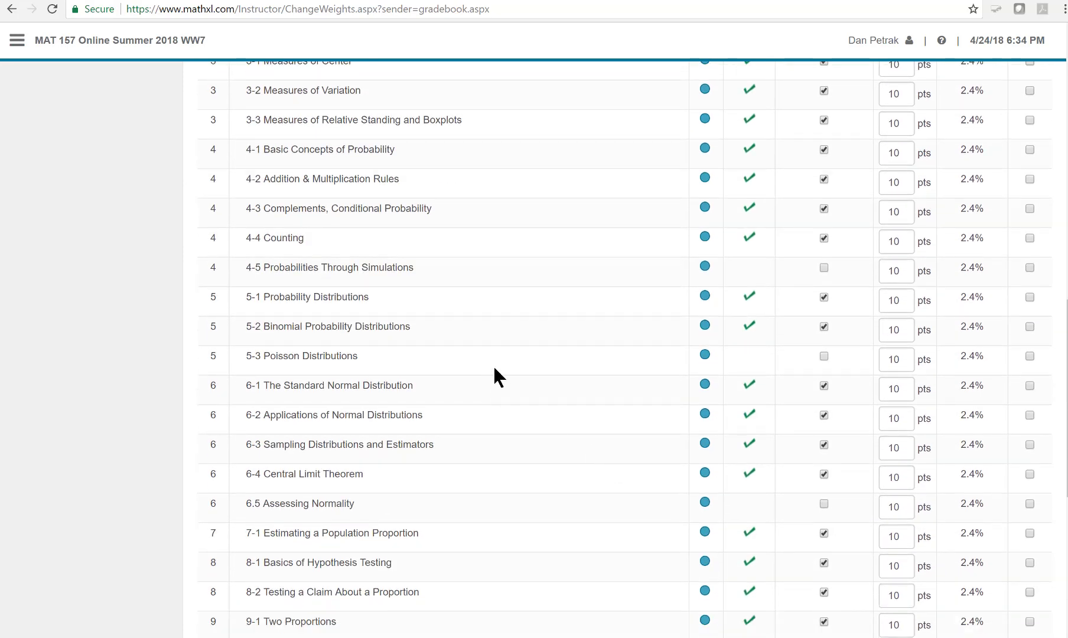
pyautogui.scroll(-7, 495, 376)
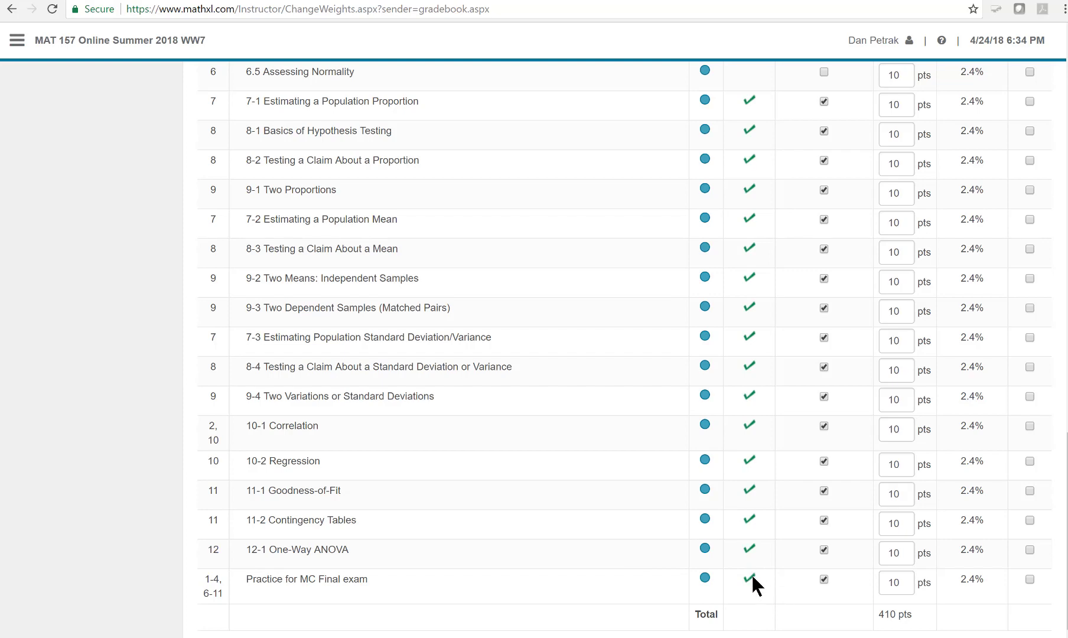
pyautogui.scroll(10, 551, 623)
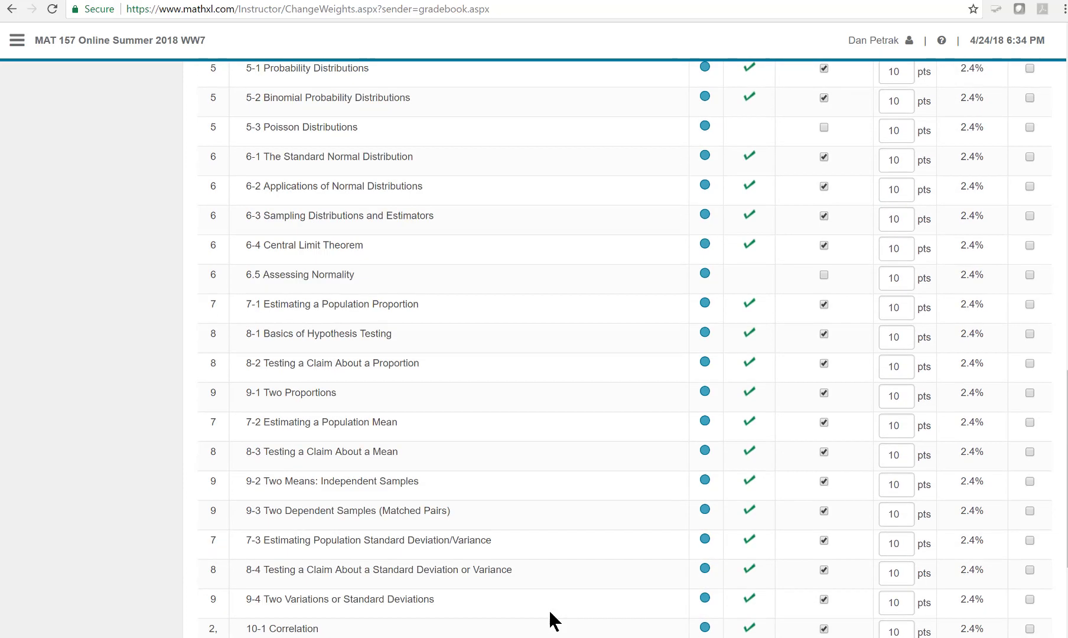
pyautogui.scroll(5, 555, 621)
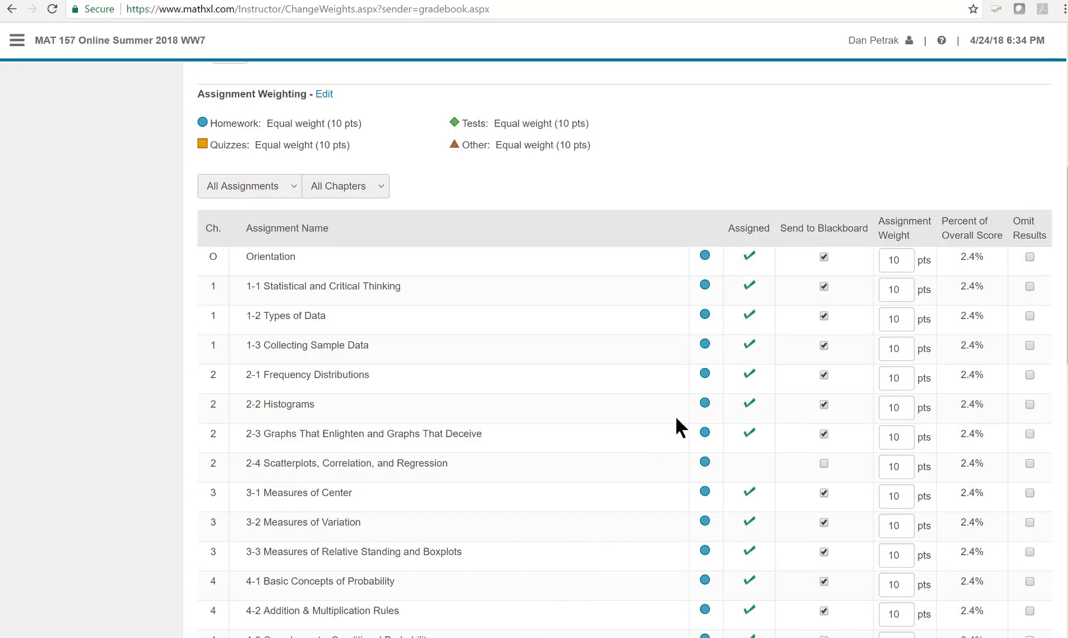
pyautogui.scroll(-12, 553, 493)
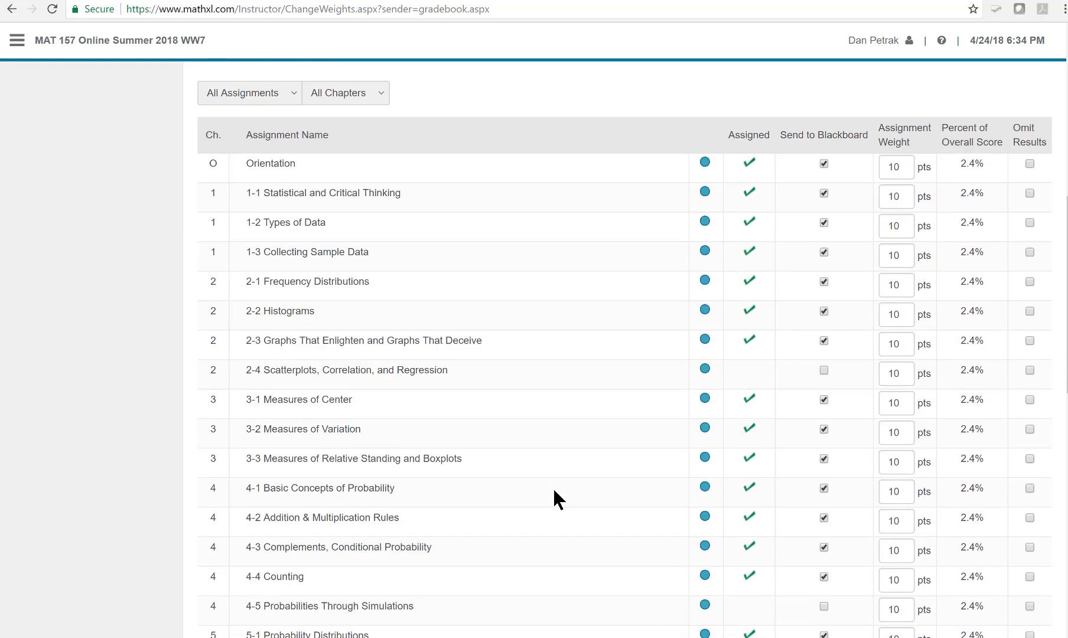
pyautogui.scroll(-4, 554, 491)
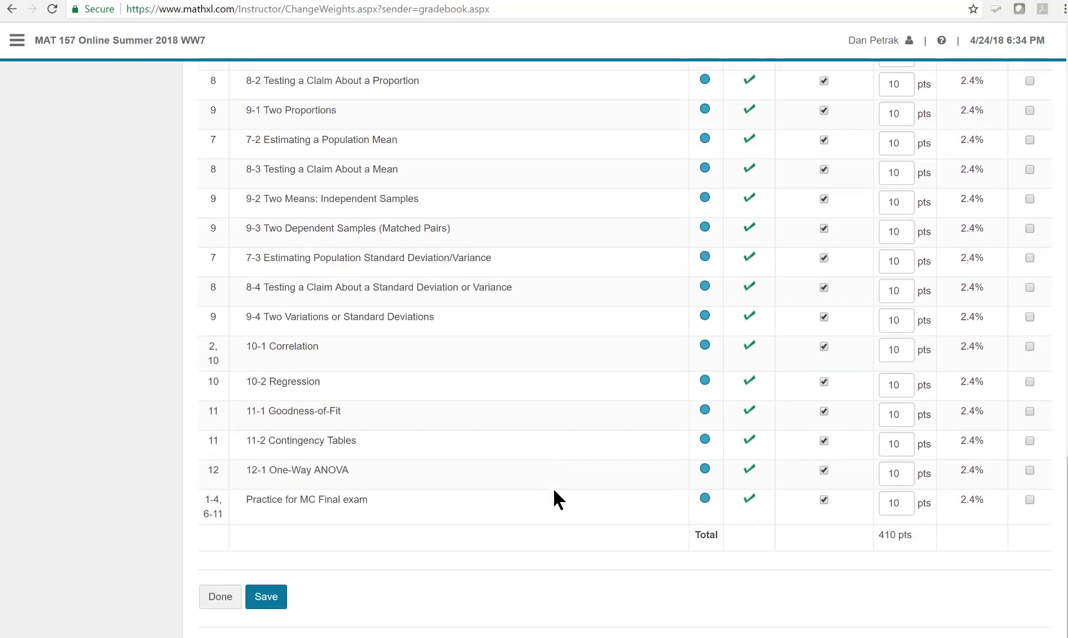
pyautogui.scroll(20, 554, 490)
pyautogui.scroll(-11, 554, 496)
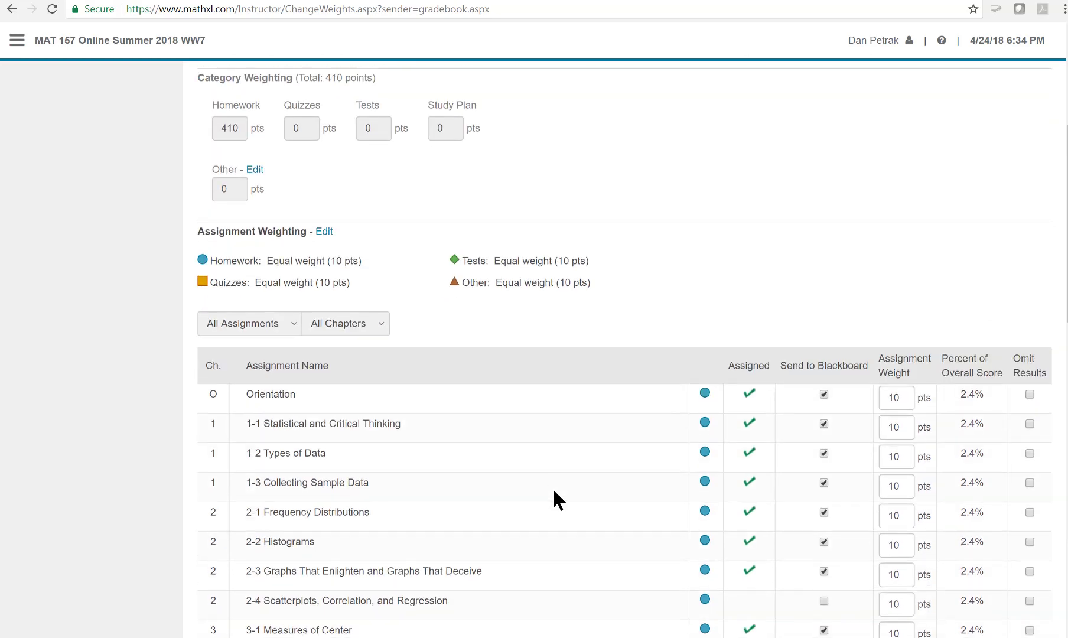
pyautogui.scroll(-9, 390, 603)
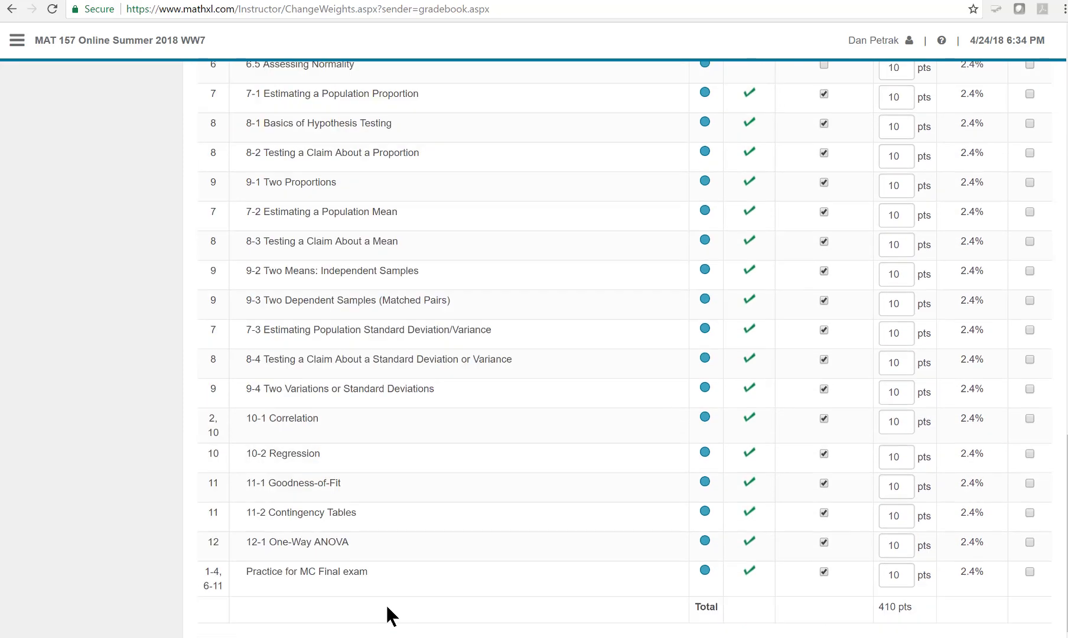
# - Save the weights and grade sync settings for the MyMathLab course and acknowledge the confirmation
pyautogui.click(276, 597)
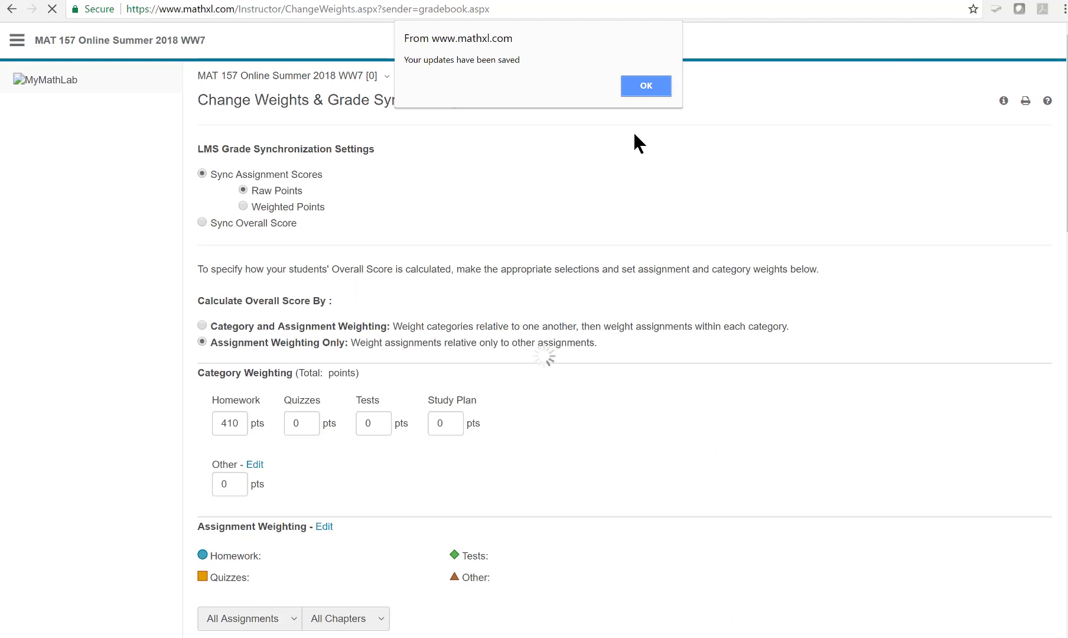
pyautogui.click(647, 90)
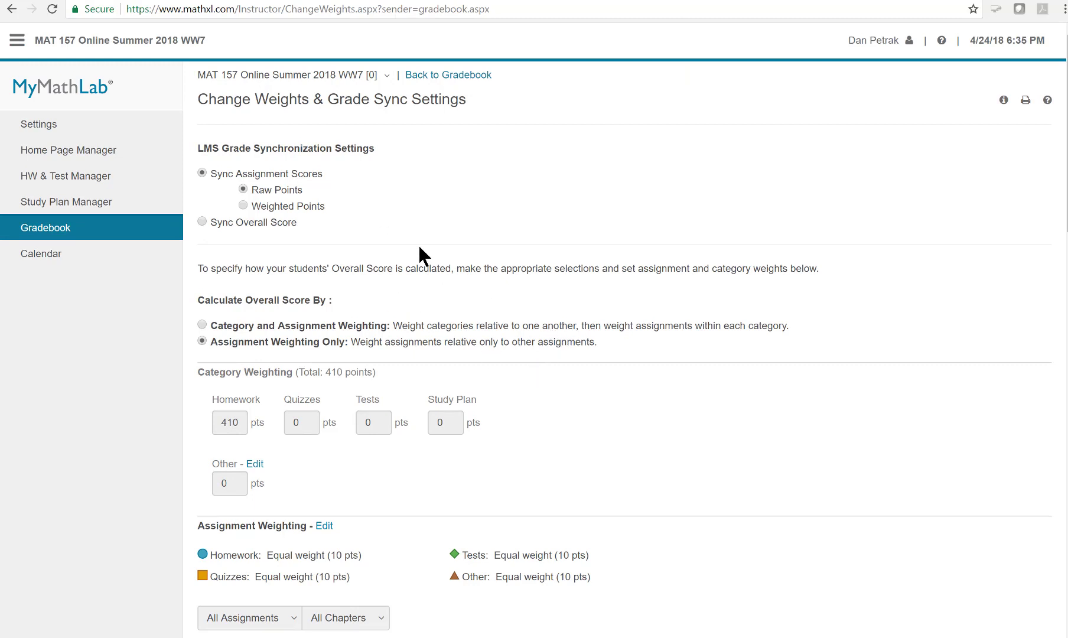
# - Return to the Blackboard course, open its Full Grade Center and look through the existing grade columns
pyautogui.click(39, 2)
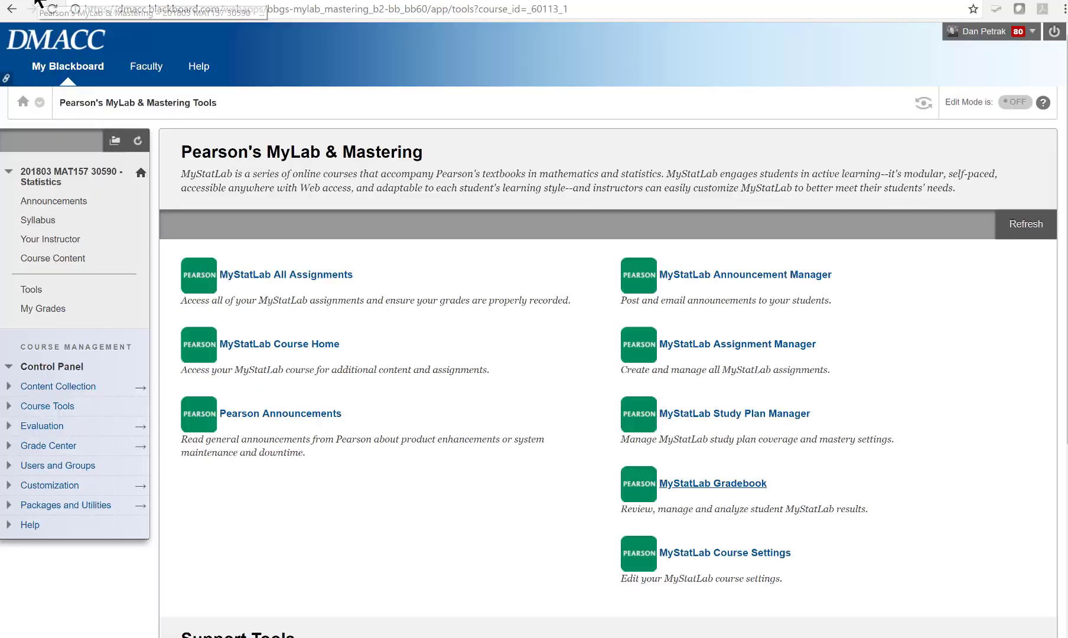
pyautogui.click(36, 447)
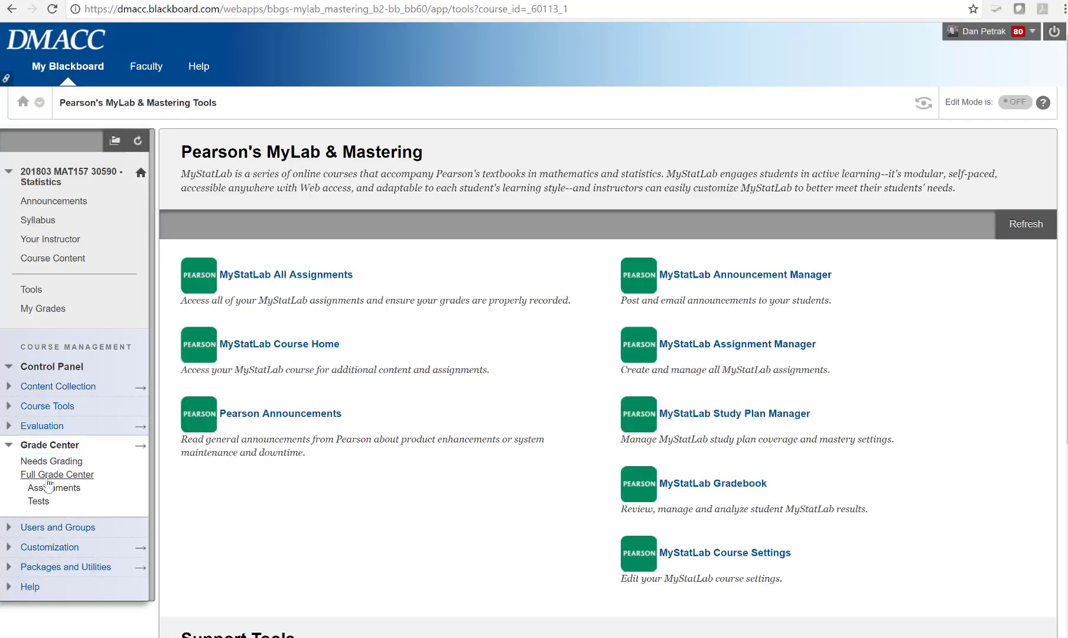
pyautogui.click(49, 476)
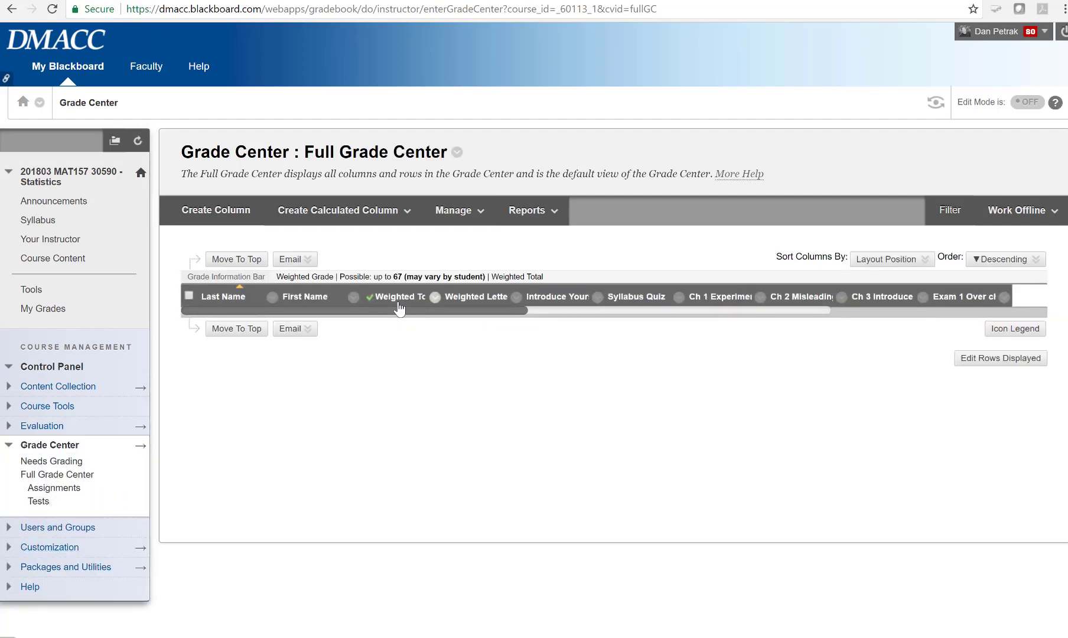
pyautogui.moveTo(417, 312); pyautogui.dragTo(729, 313)
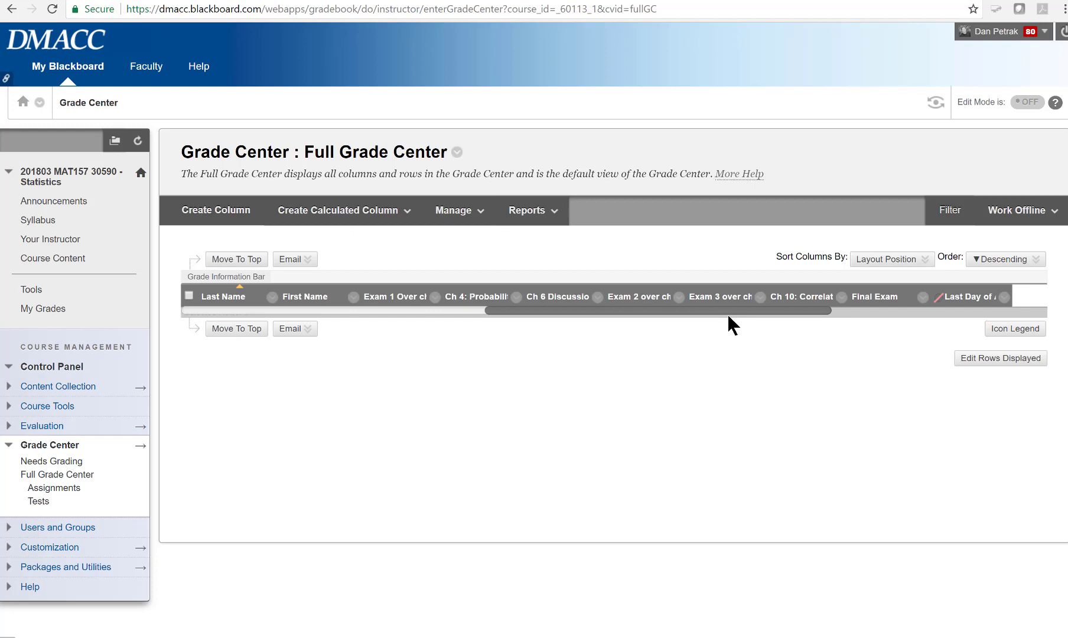
pyautogui.moveTo(769, 314); pyautogui.dragTo(796, 313)
# - Set up Pearson MyLab & Mastering grade synchronization for the course, choosing all available MyLab & Mastering assignments as the method
pyautogui.click(478, 214)
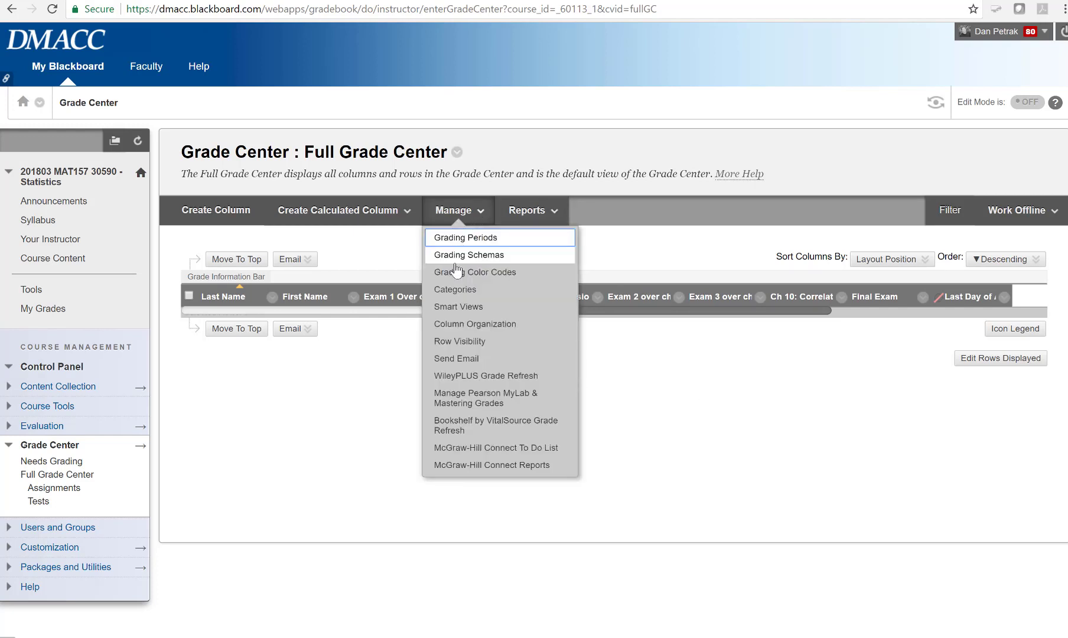
pyautogui.click(470, 402)
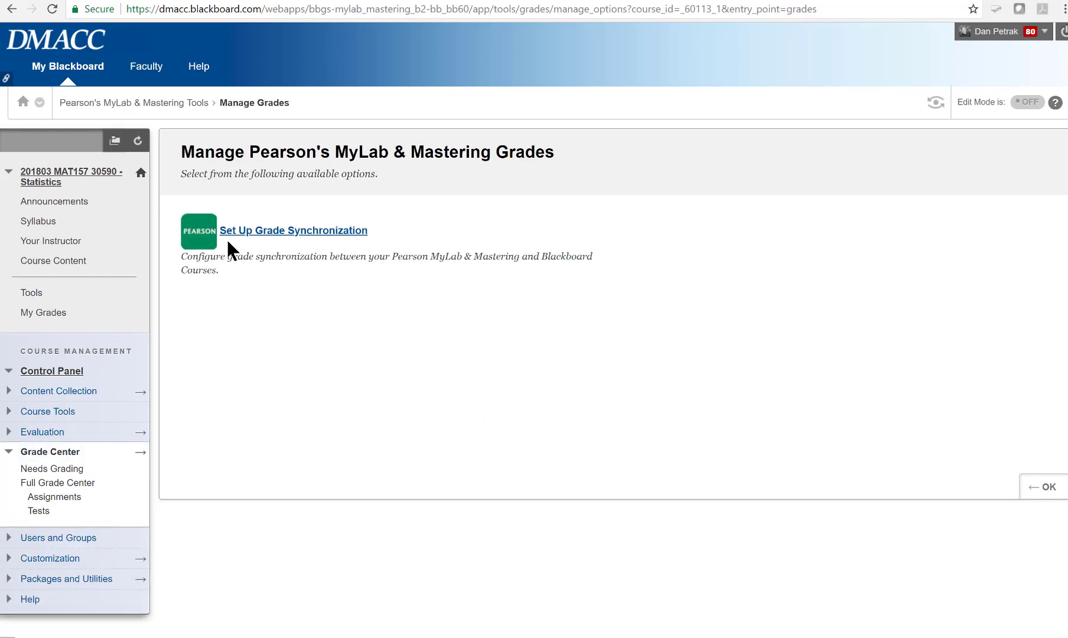
pyautogui.click(301, 235)
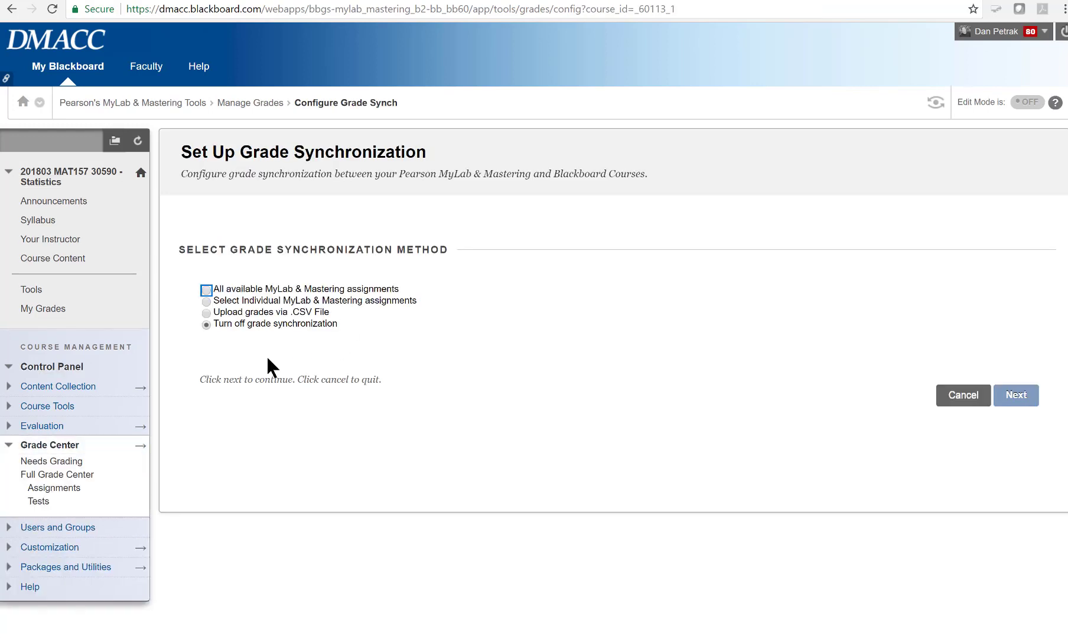
pyautogui.click(206, 291)
pyautogui.click(1015, 394)
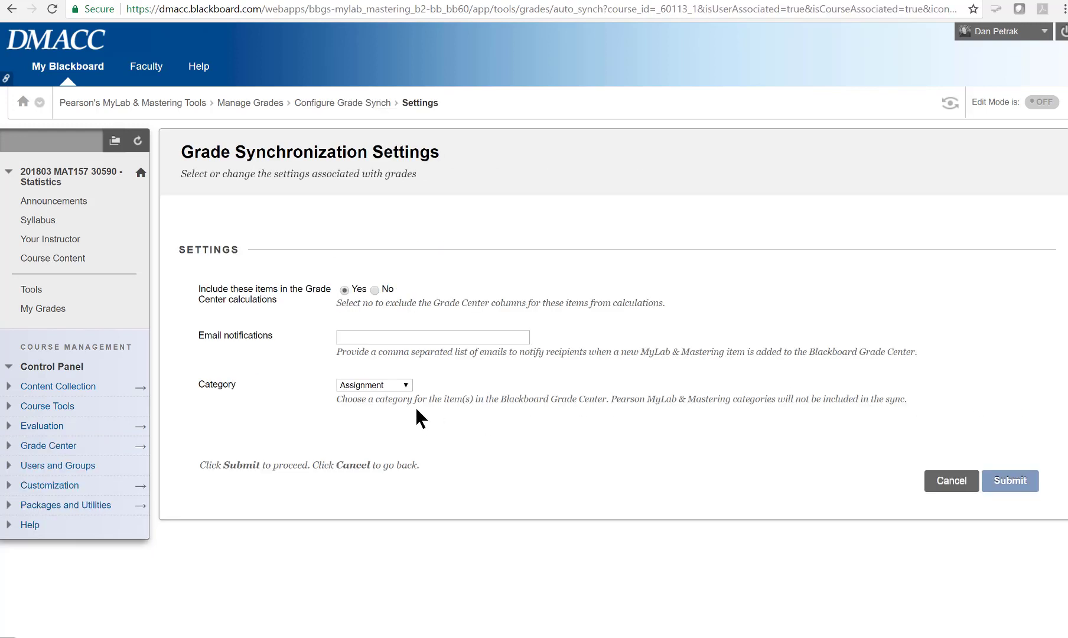
# - Set the category for the synchronized items to MSL Homework and submit the grade synchronization settings
pyautogui.click(369, 384)
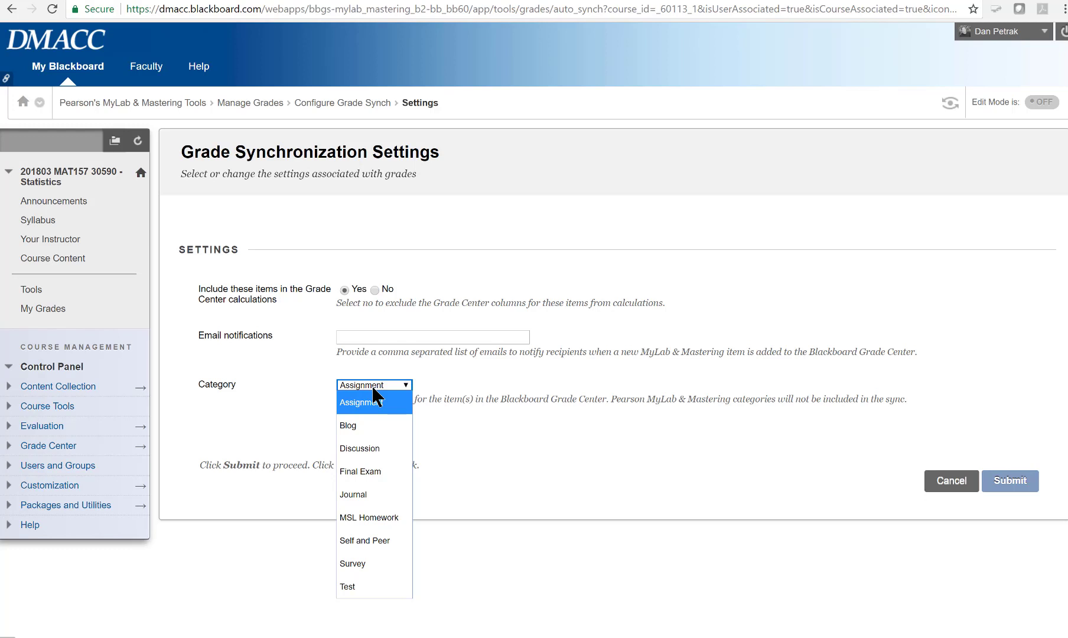
pyautogui.click(370, 518)
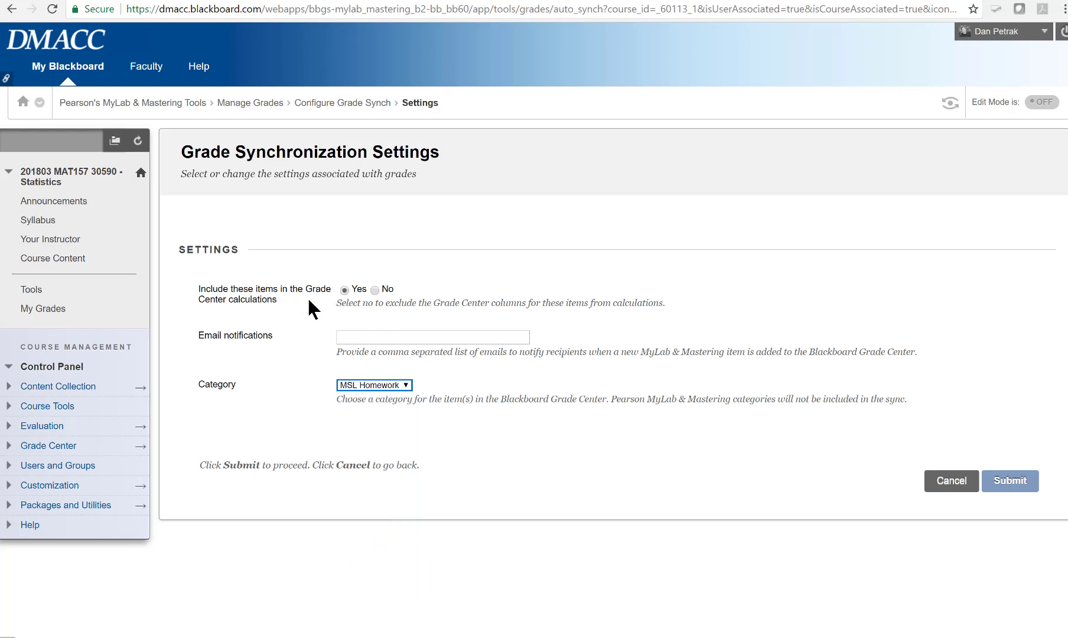
pyautogui.click(1012, 486)
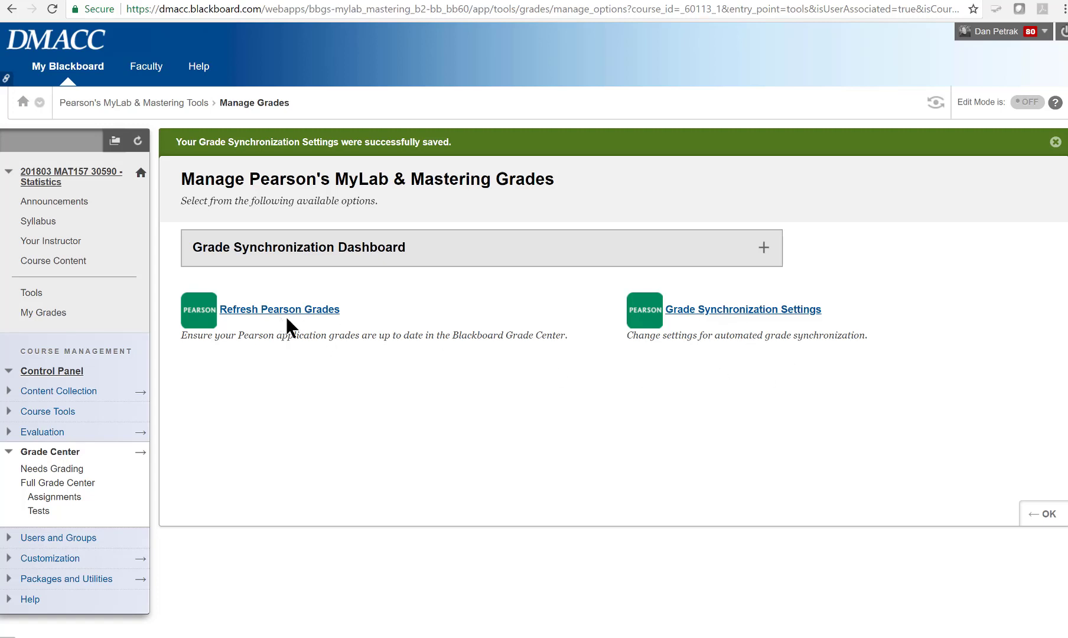
# - Refresh the Pearson grades for all items after reviewing the included items and the grade column discrepancy section, and confirm the refresh
pyautogui.click(771, 310)
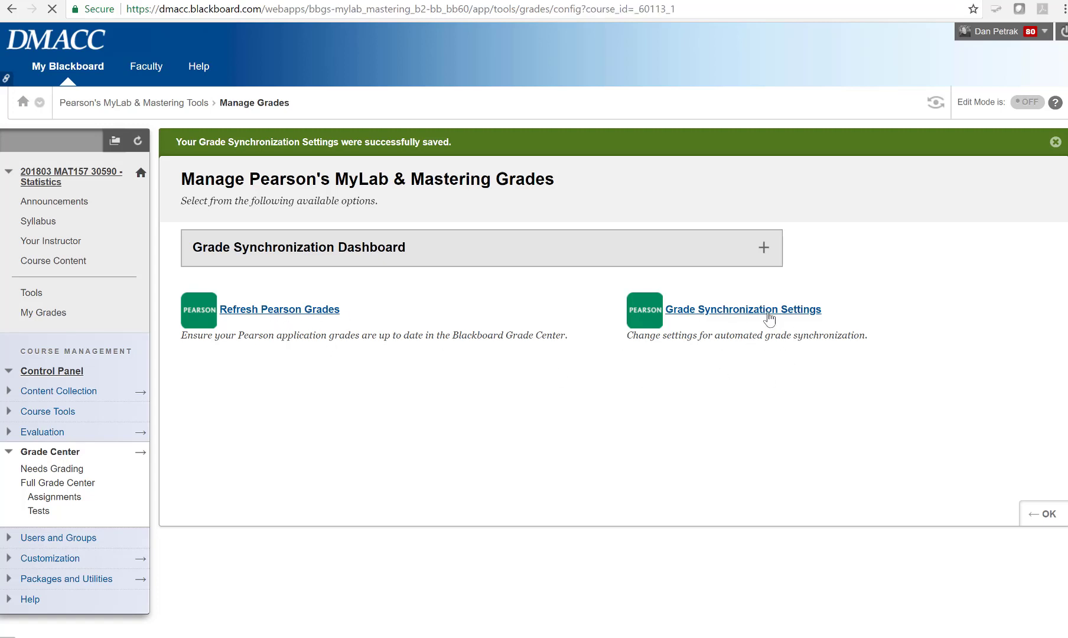
pyautogui.click(961, 395)
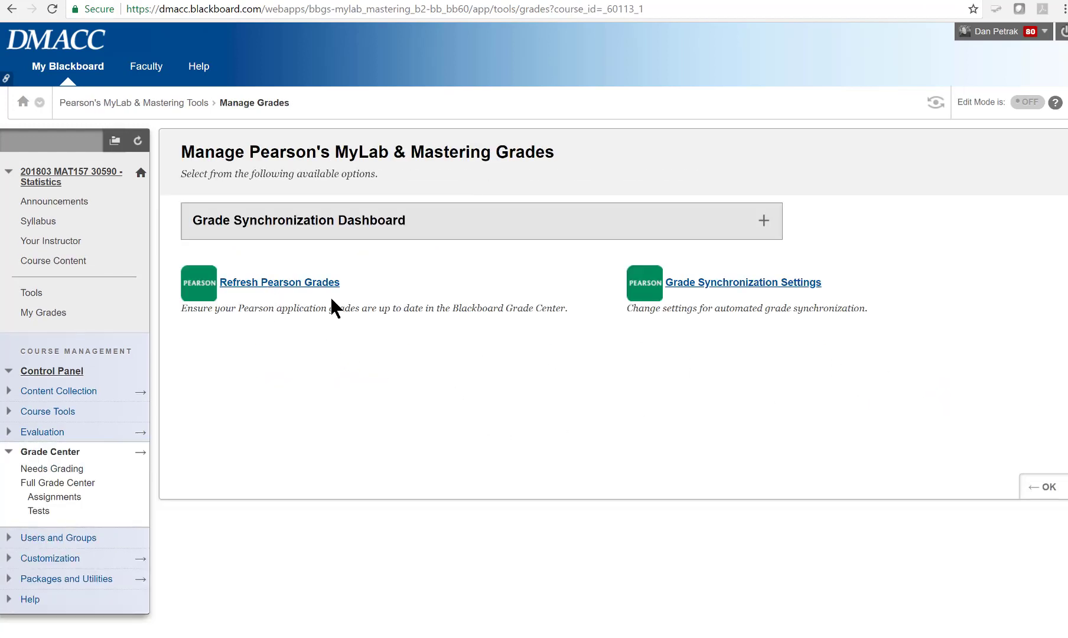
pyautogui.click(281, 289)
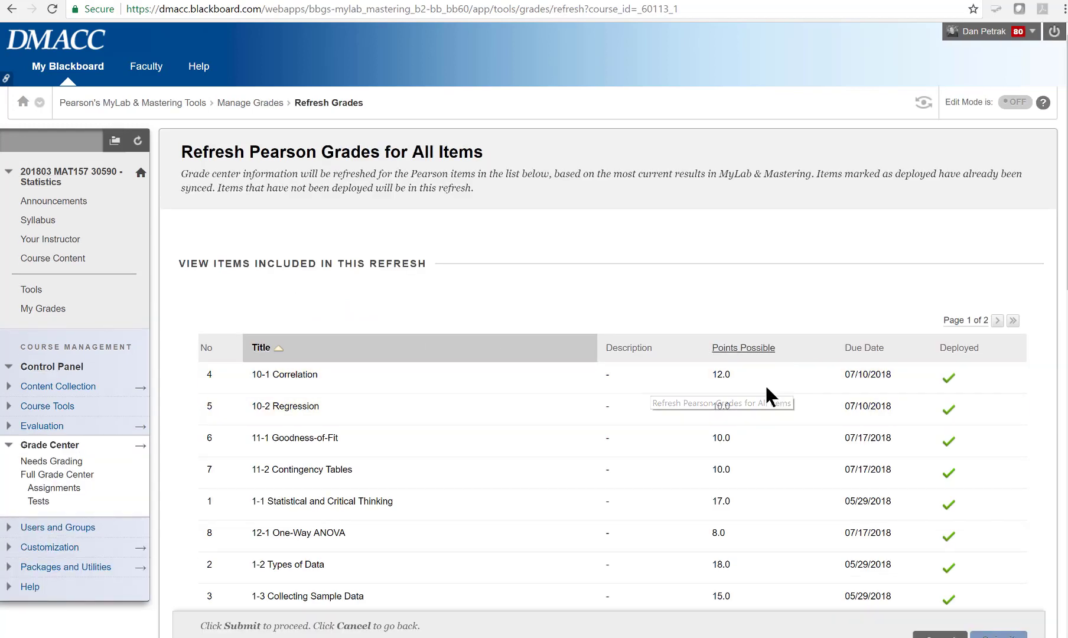
pyautogui.scroll(-6, 649, 405)
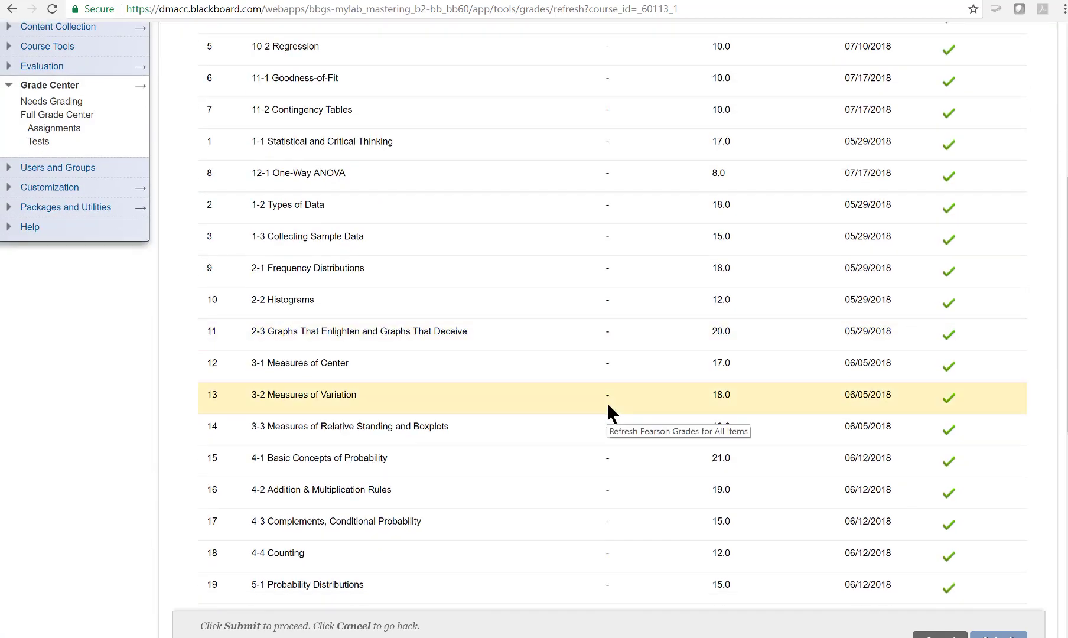
pyautogui.scroll(-5, 609, 404)
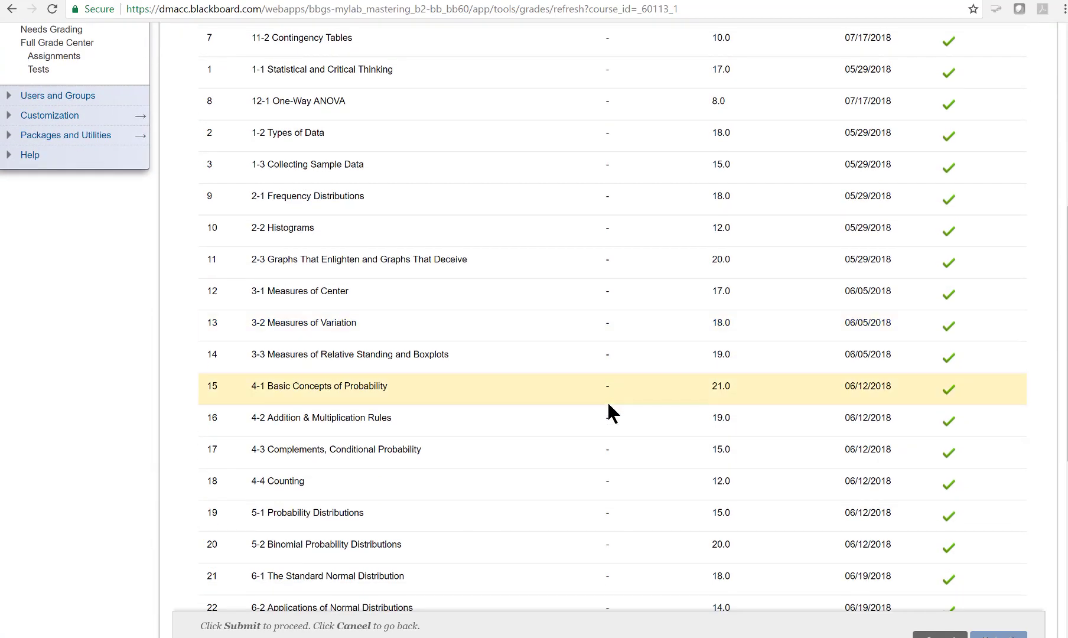
pyautogui.scroll(-2, 610, 410)
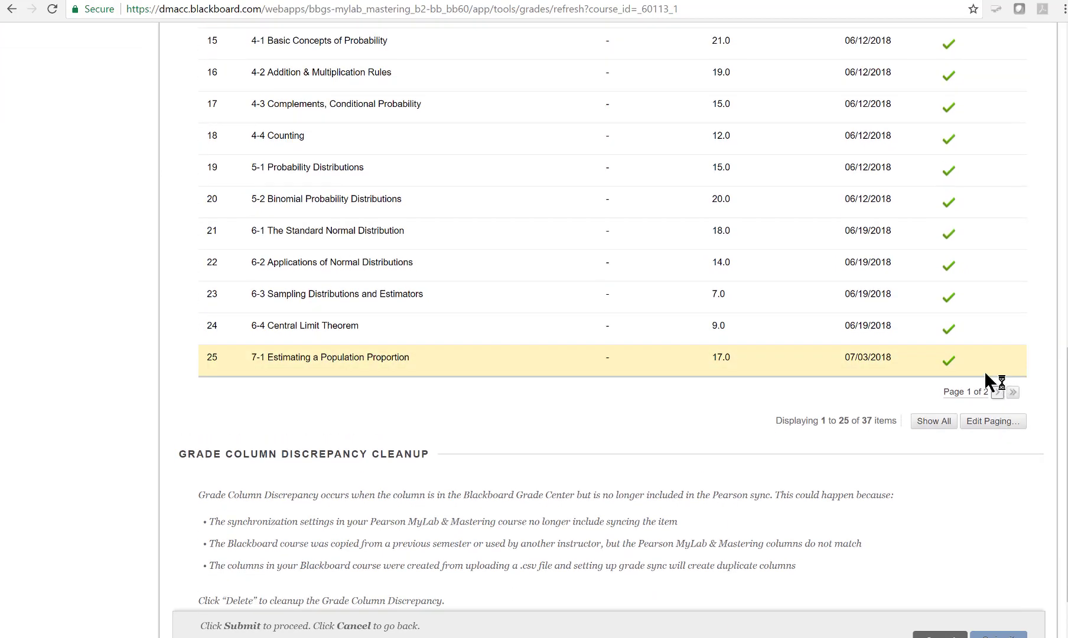
pyautogui.scroll(-7, 814, 357)
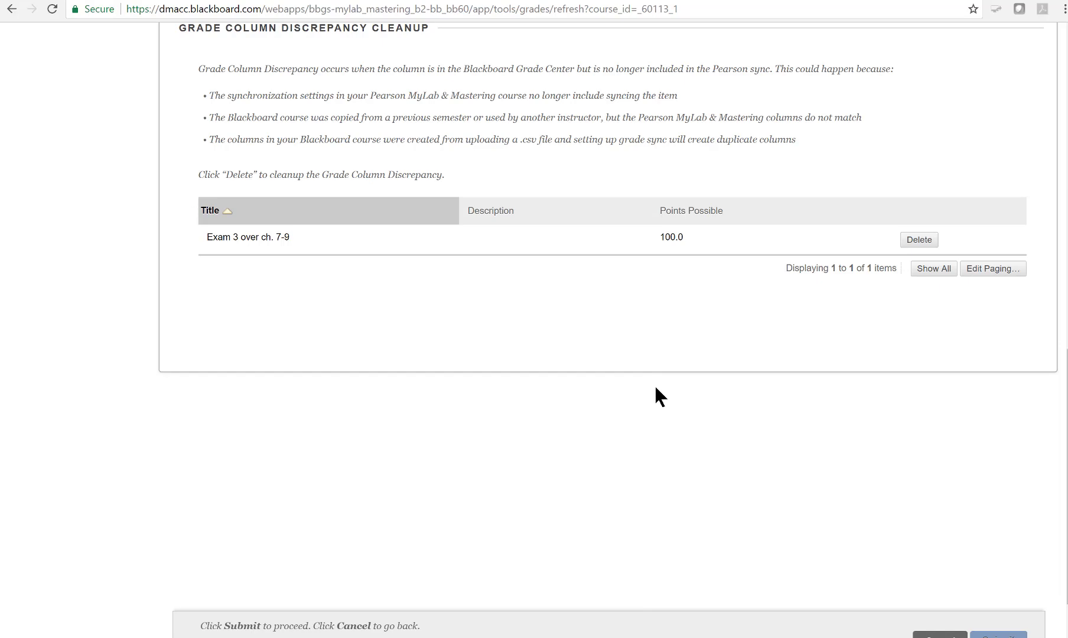
pyautogui.scroll(5, 659, 396)
pyautogui.scroll(5, 659, 393)
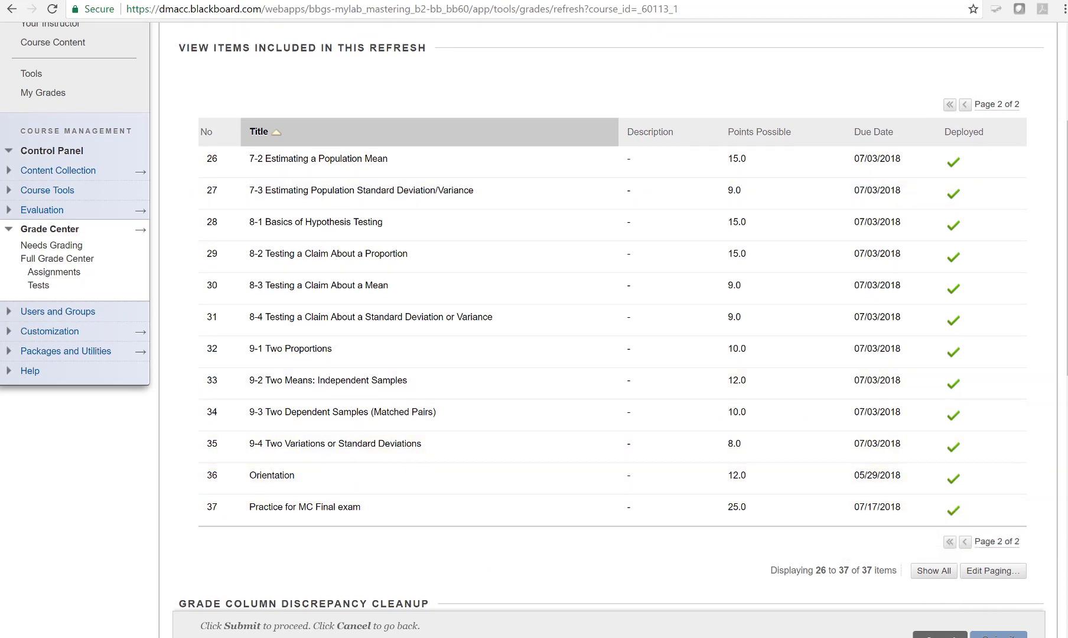
pyautogui.click(998, 634)
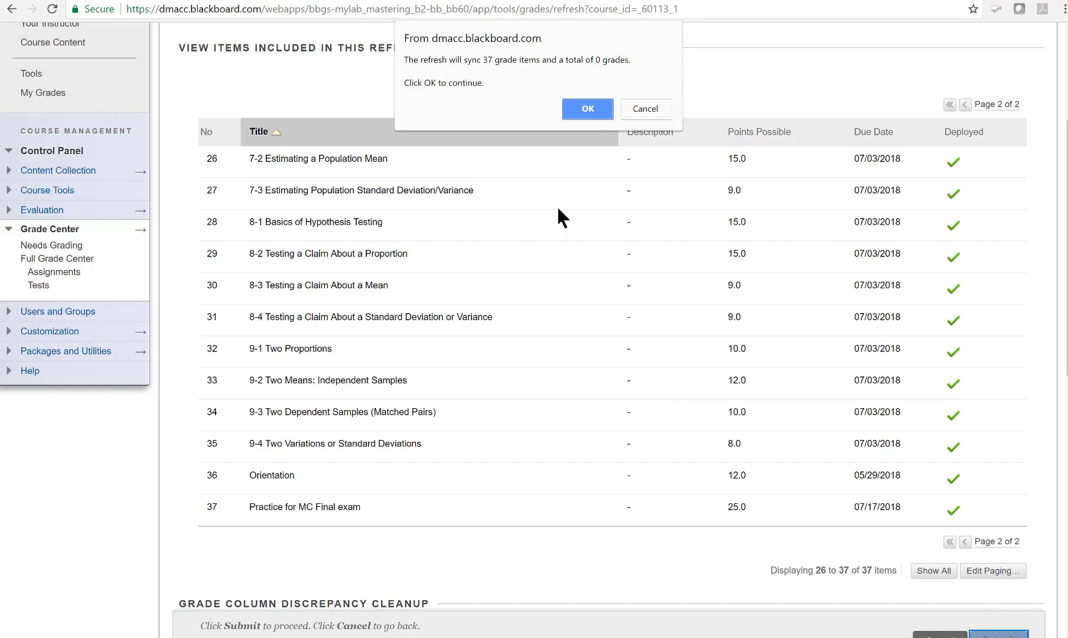
pyautogui.click(585, 109)
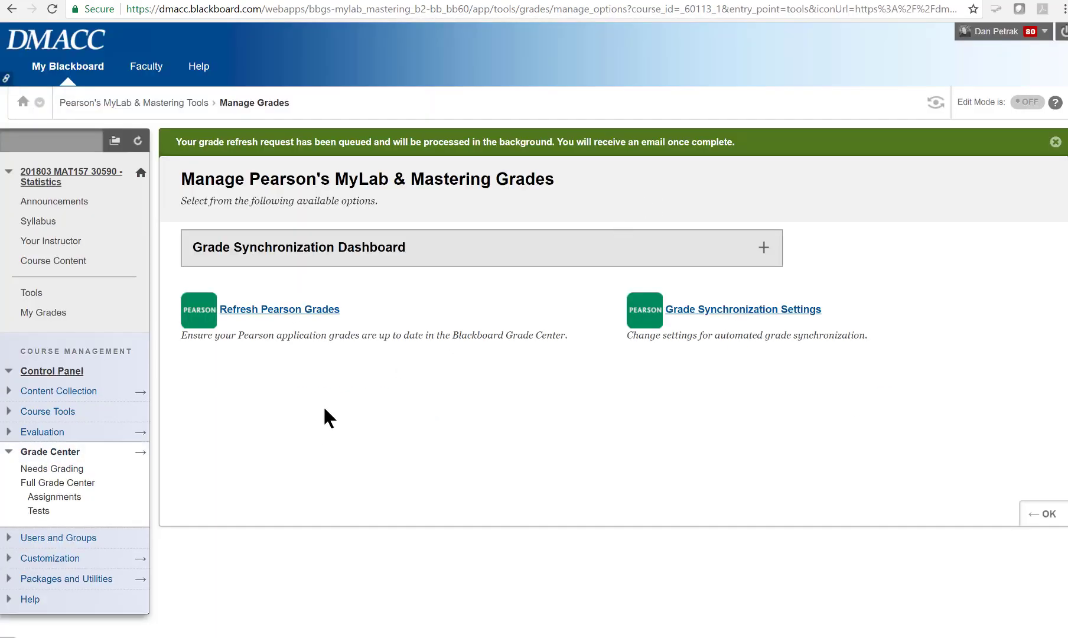
# - Return to the Full Grade Center, look across its columns and open the Column Organization page
pyautogui.click(55, 485)
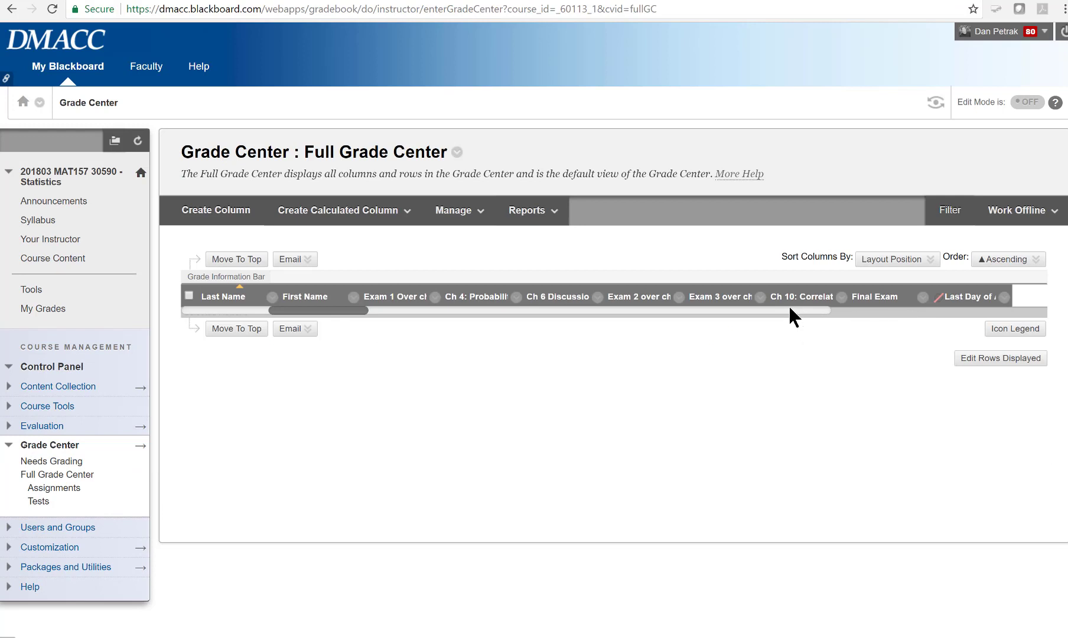
pyautogui.moveTo(790, 307); pyautogui.dragTo(252, 311)
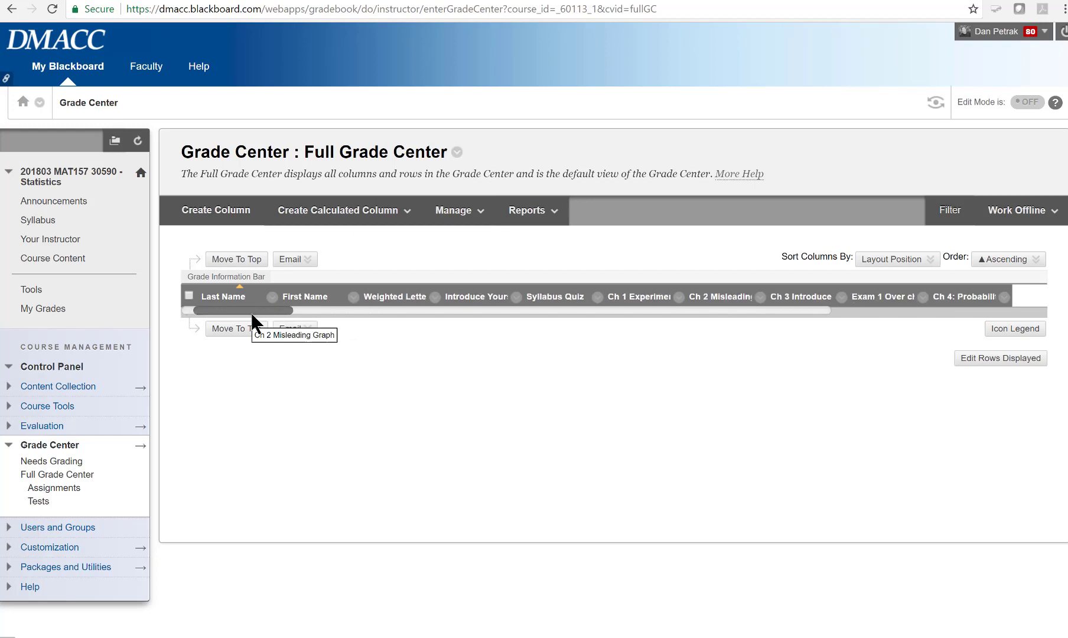
pyautogui.click(453, 214)
pyautogui.click(483, 325)
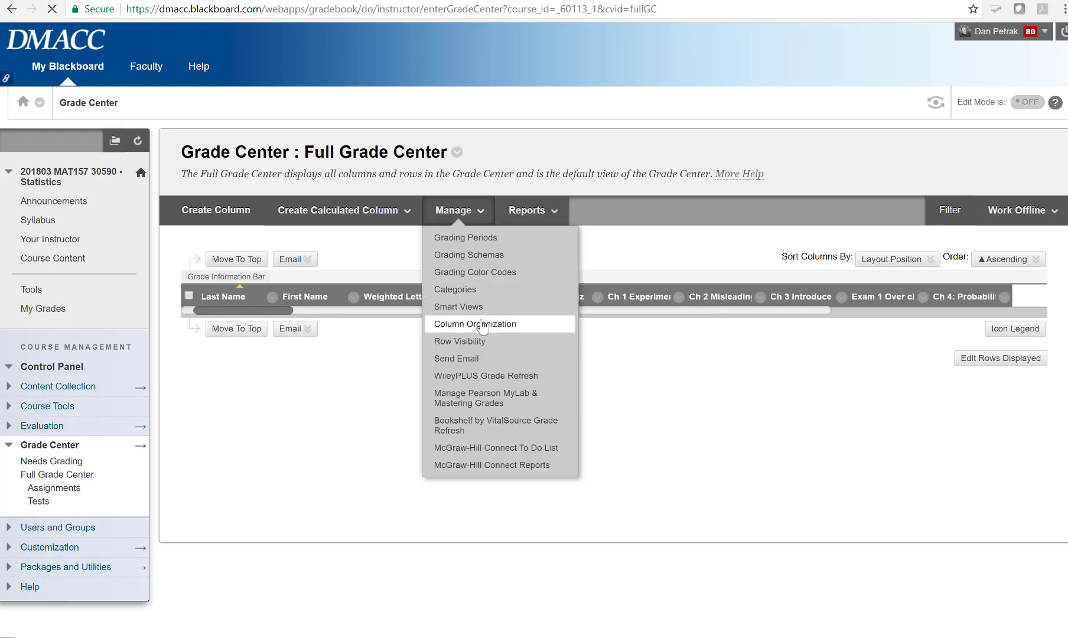
# - Examine the columns not in a grading period, checking the synced MSL Homework items, their due dates and their order
pyautogui.scroll(-7, 655, 470)
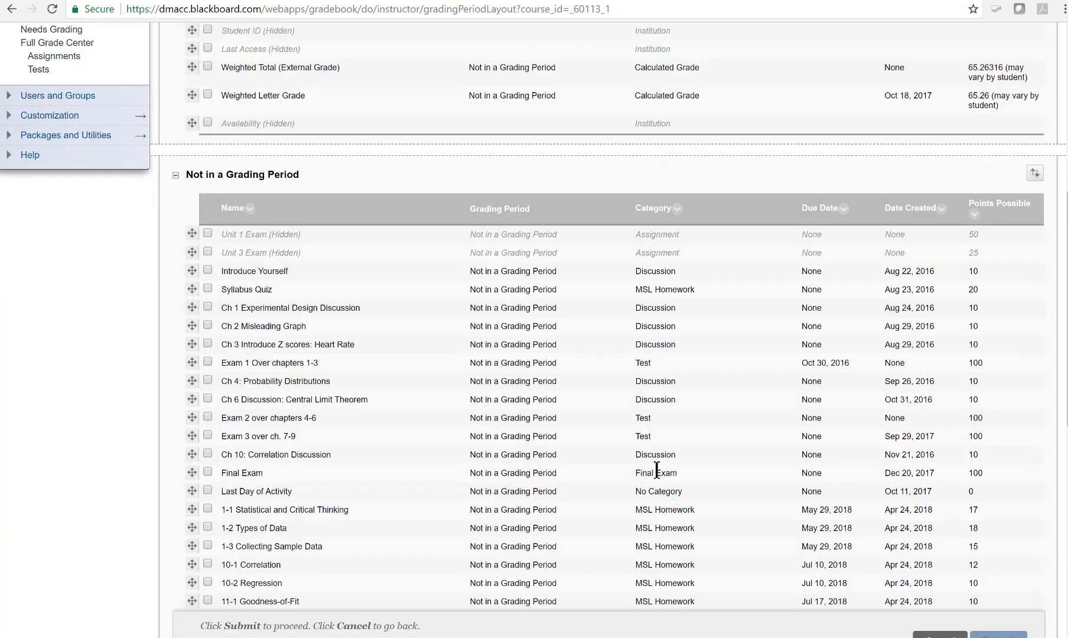
pyautogui.scroll(-3, 657, 472)
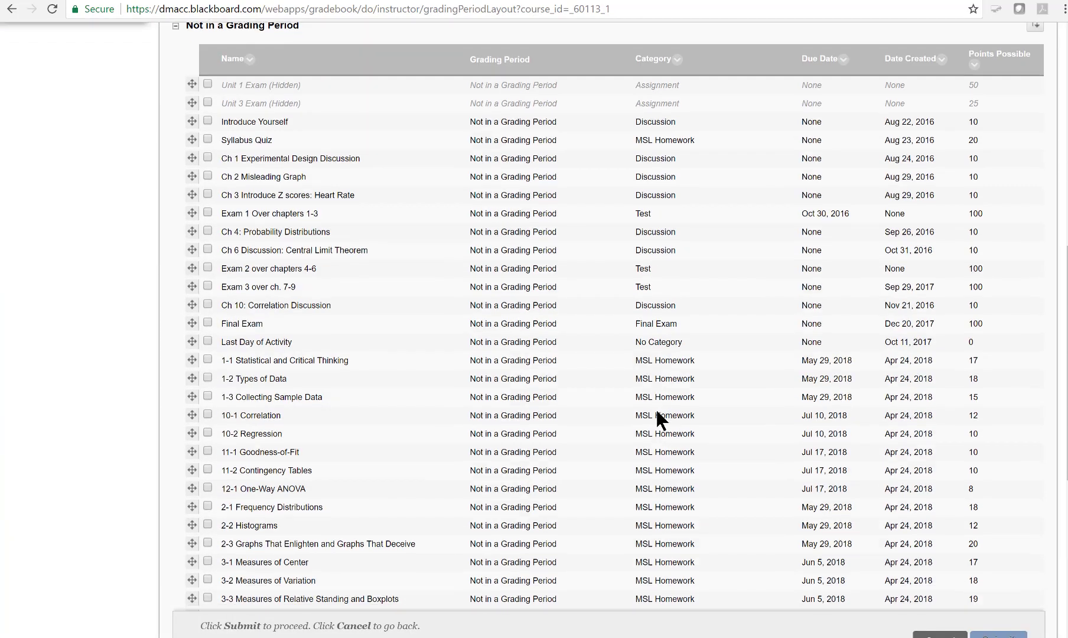
pyautogui.scroll(-4, 661, 422)
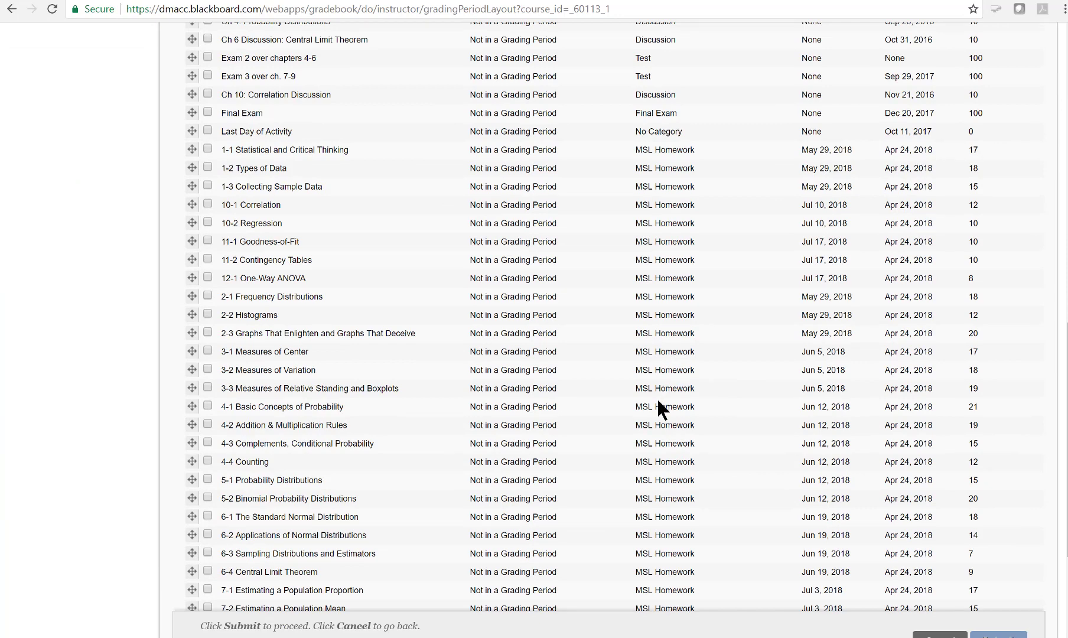
pyautogui.scroll(-5, 656, 397)
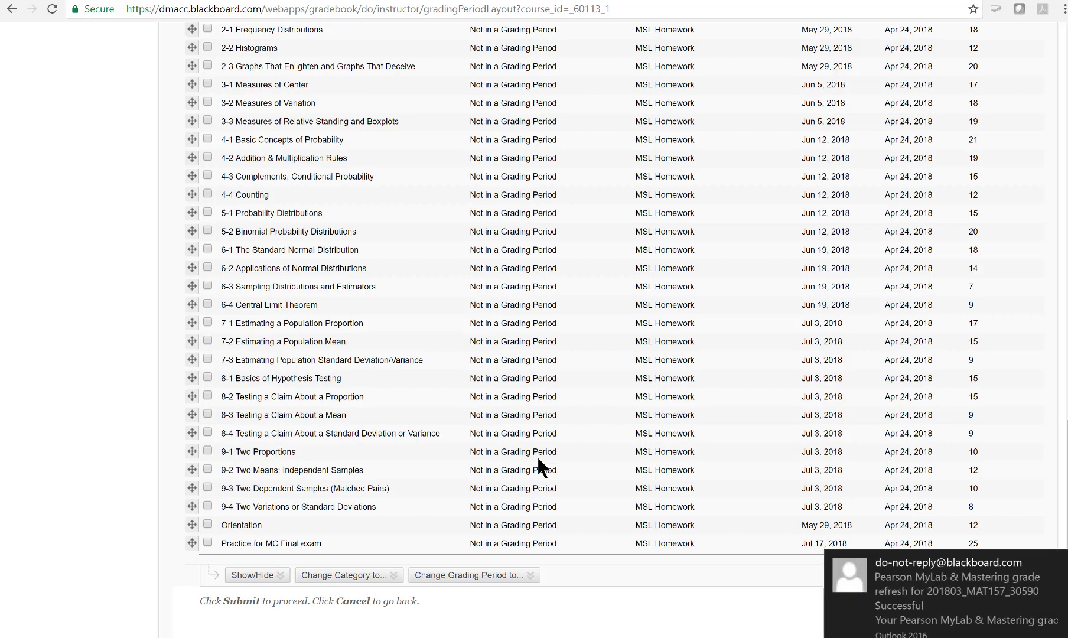
pyautogui.scroll(5, 538, 461)
pyautogui.scroll(-5, 538, 459)
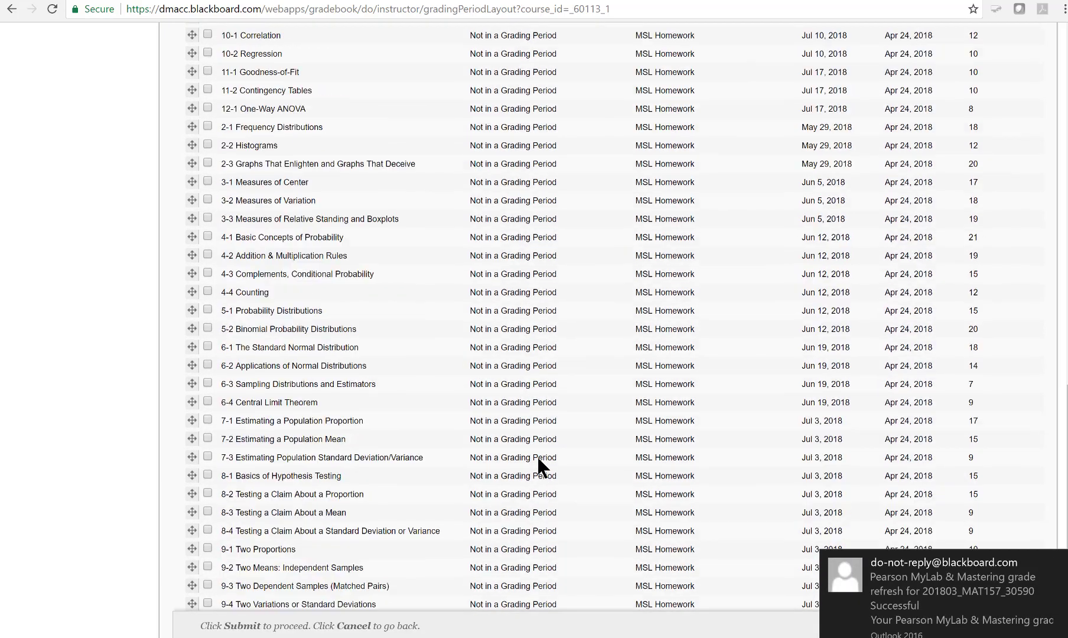
pyautogui.scroll(8, 538, 459)
pyautogui.scroll(2, 538, 459)
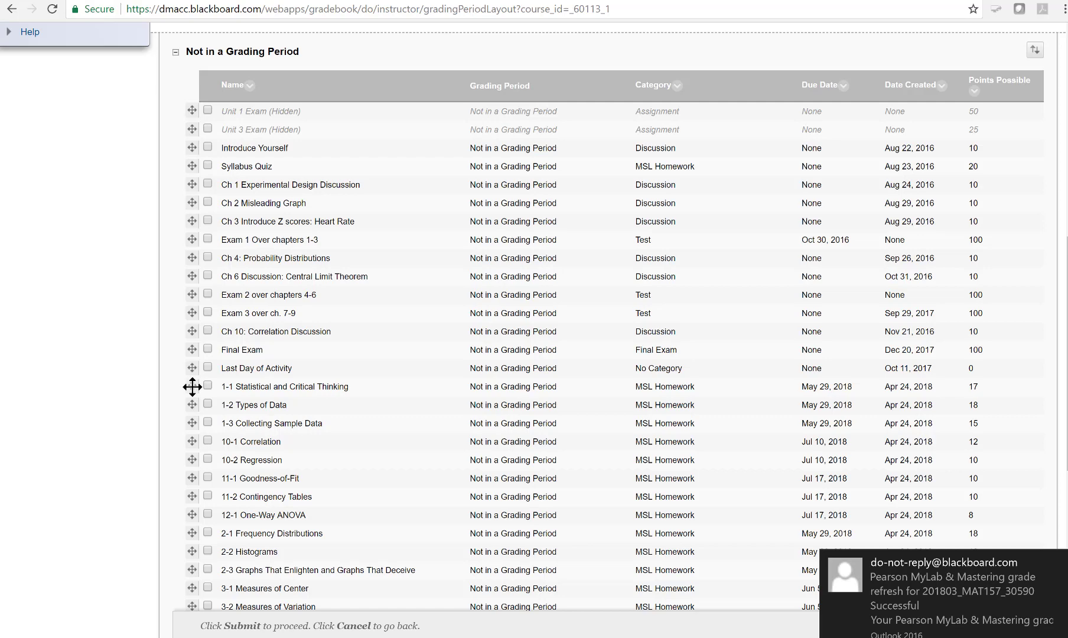
# - Move 1-1 Statistical and Critical Thinking, 1-2 Types of Data and 1-3 Collecting Sample Data directly after Syllabus Quiz and submit the column order
pyautogui.moveTo(192, 386); pyautogui.dragTo(193, 158)
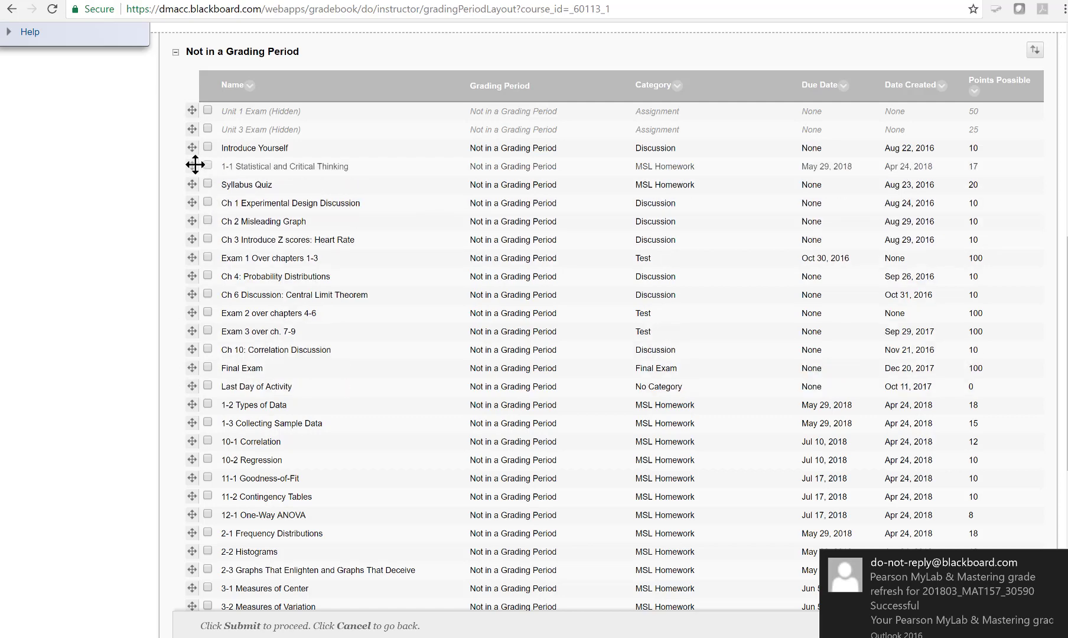
pyautogui.moveTo(192, 432); pyautogui.dragTo(205, 218)
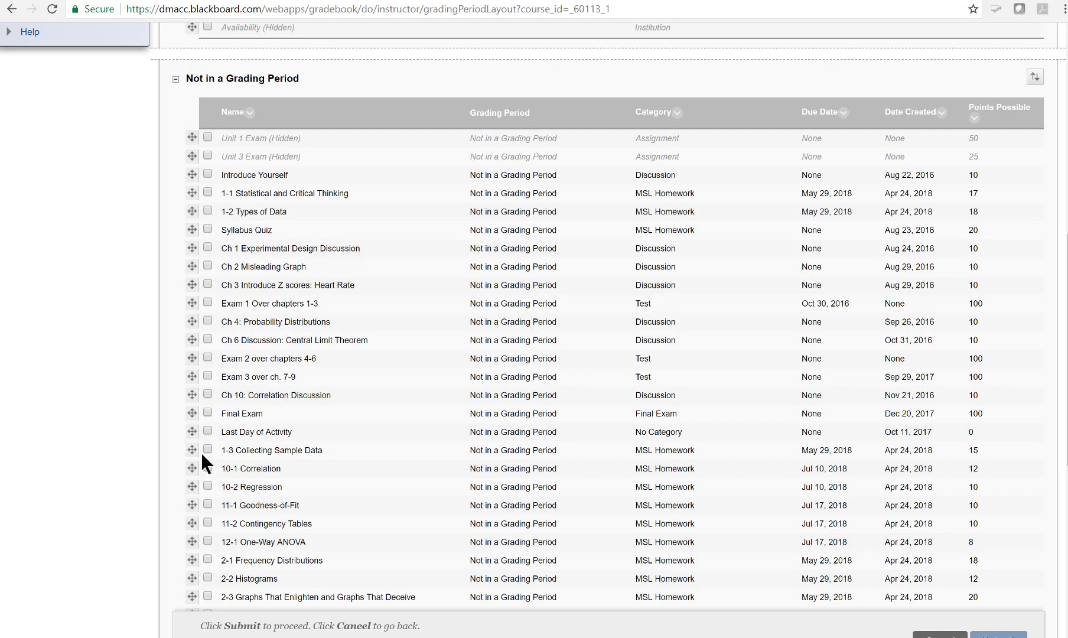
pyautogui.moveTo(190, 449); pyautogui.dragTo(193, 186)
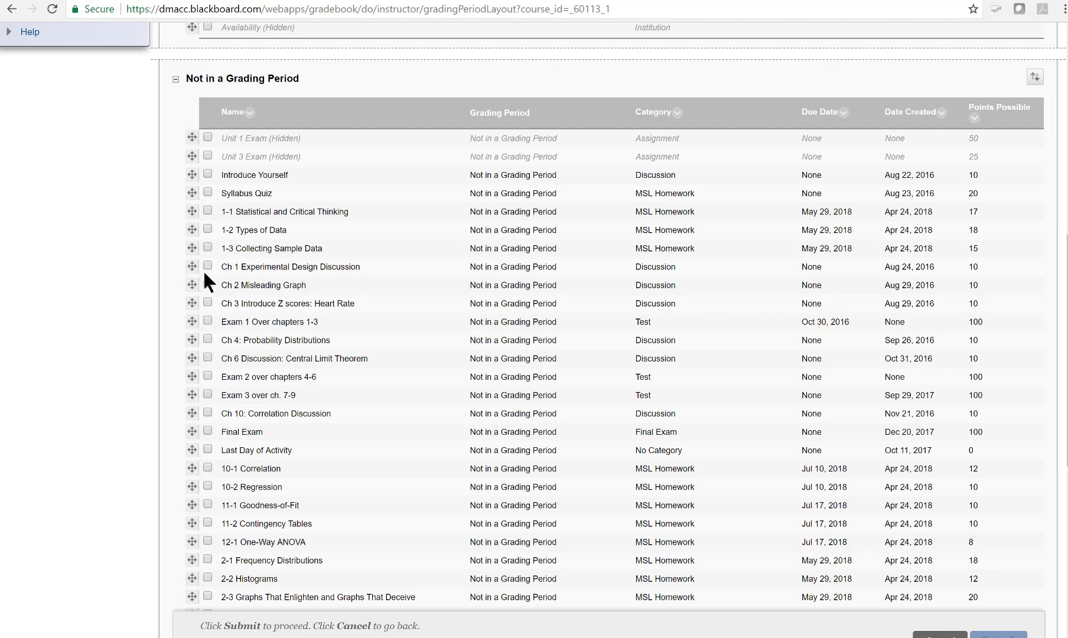
pyautogui.moveTo(191, 264)
pyautogui.mouseDown()
pyautogui.moveTo(198, 243)
pyautogui.moveTo(202, 280)
pyautogui.mouseUp()
pyautogui.scroll(-6, 236, 373)
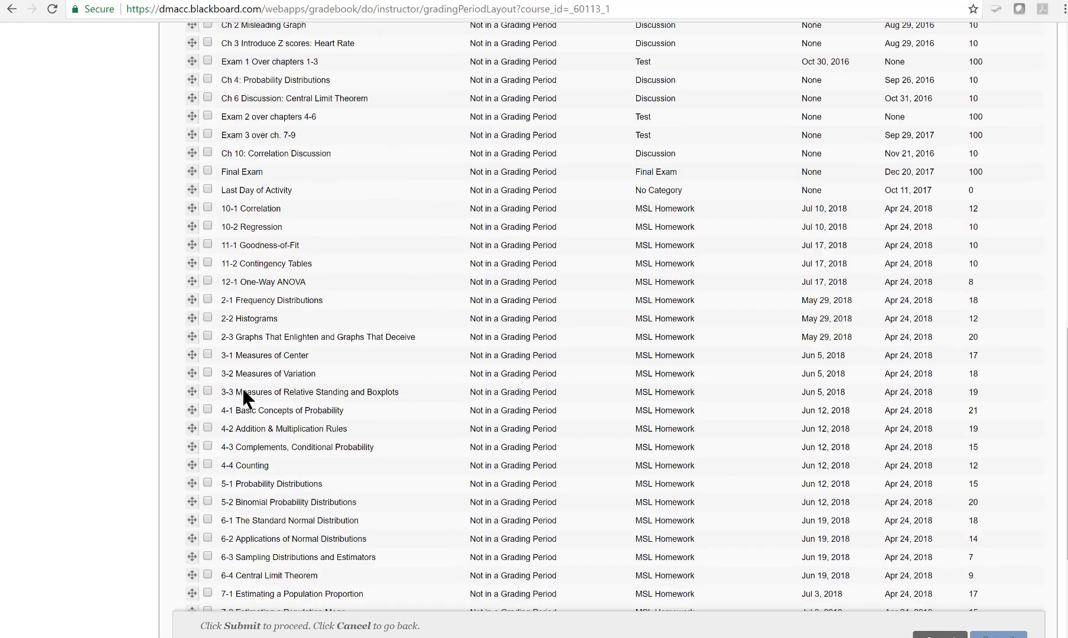
pyautogui.scroll(-3, 264, 416)
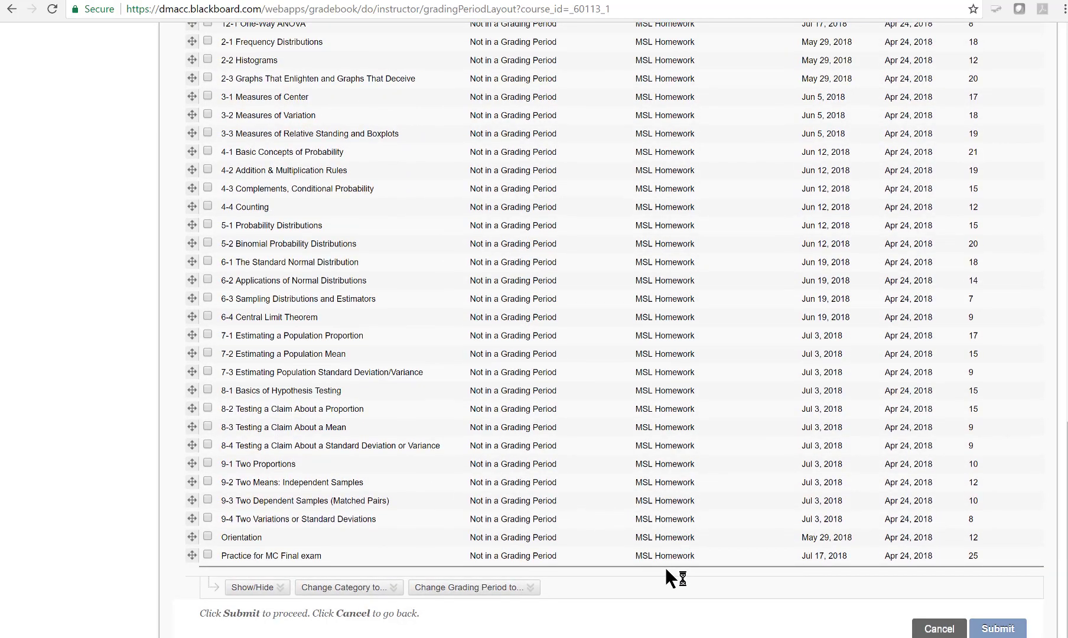
pyautogui.scroll(7, 692, 455)
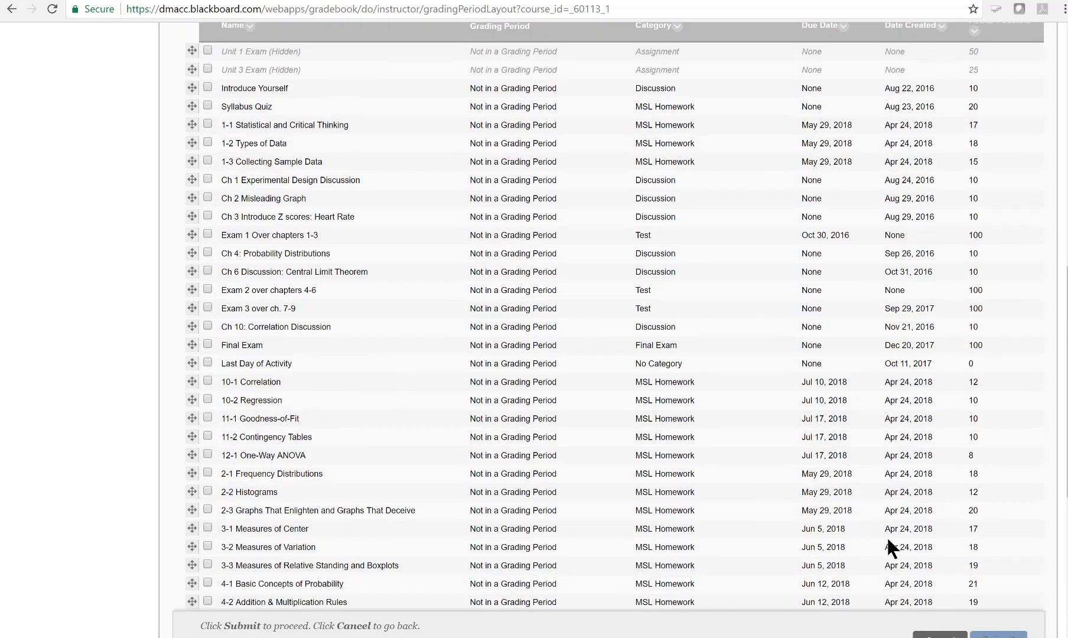
pyautogui.scroll(-3, 945, 585)
pyautogui.click(999, 634)
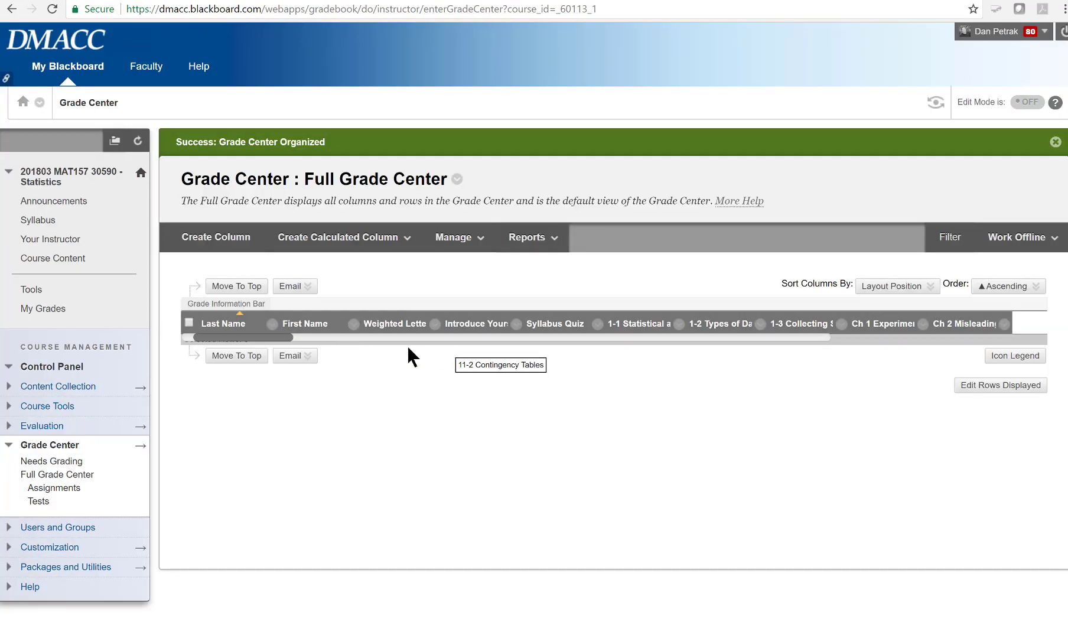
# - Open the Weighted Total column's settings and review the weight percentages of the Final Exam, Test, Discussion and MSL Homework categories
pyautogui.click(435, 324)
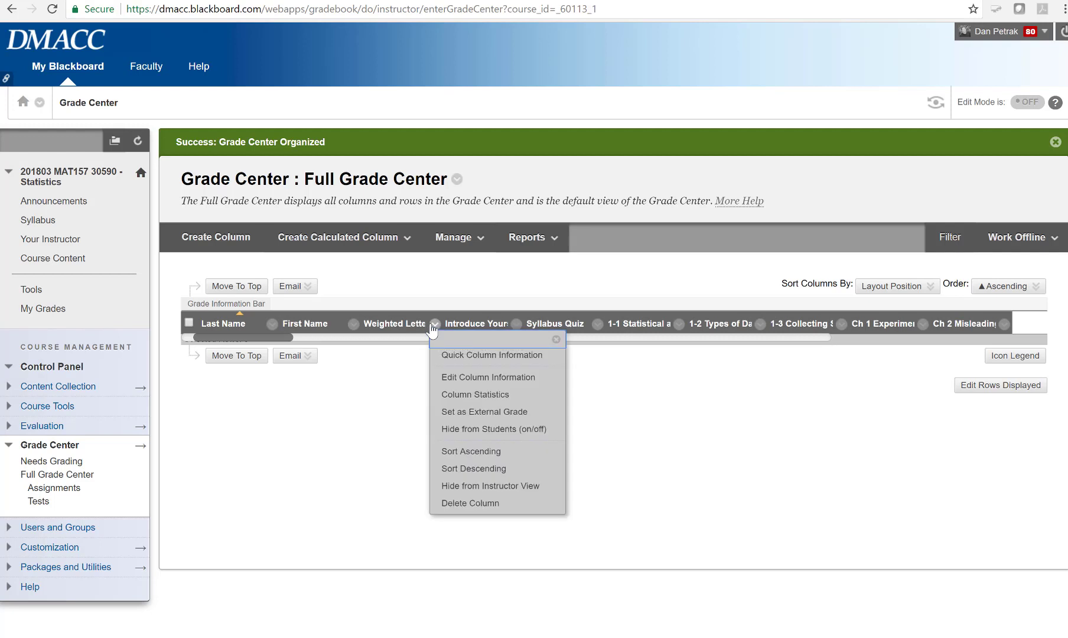
pyautogui.moveTo(211, 337); pyautogui.dragTo(182, 338)
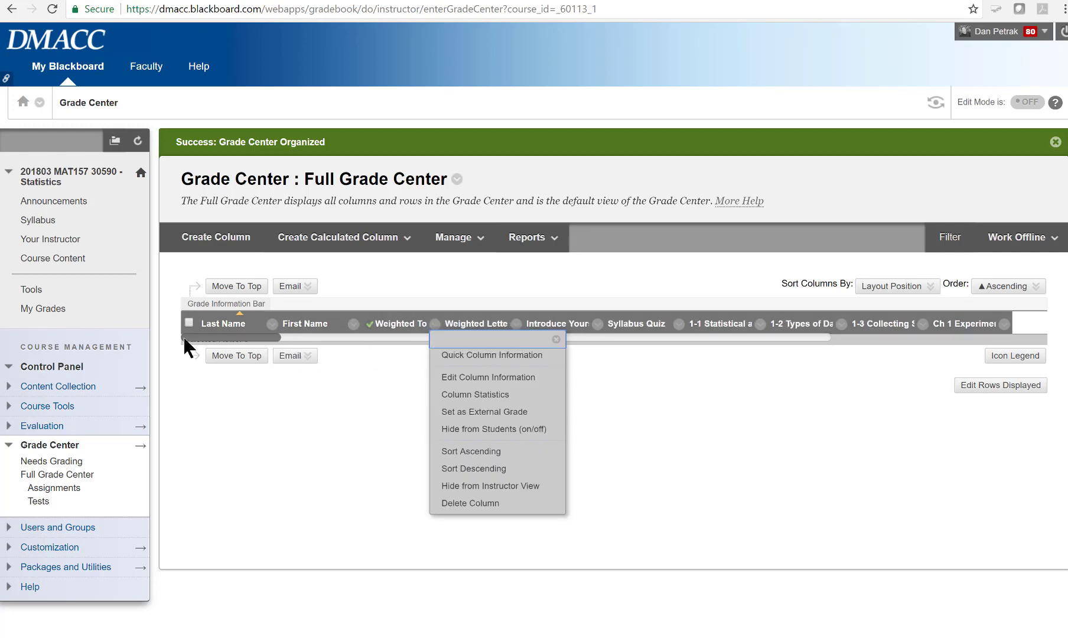
pyautogui.click(436, 323)
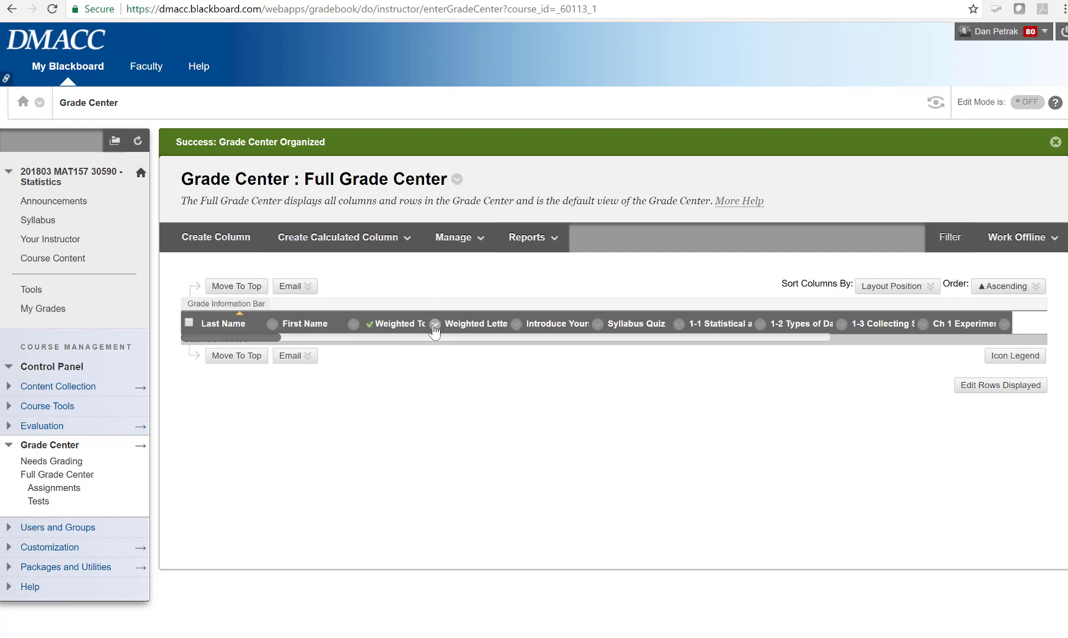
pyautogui.click(436, 324)
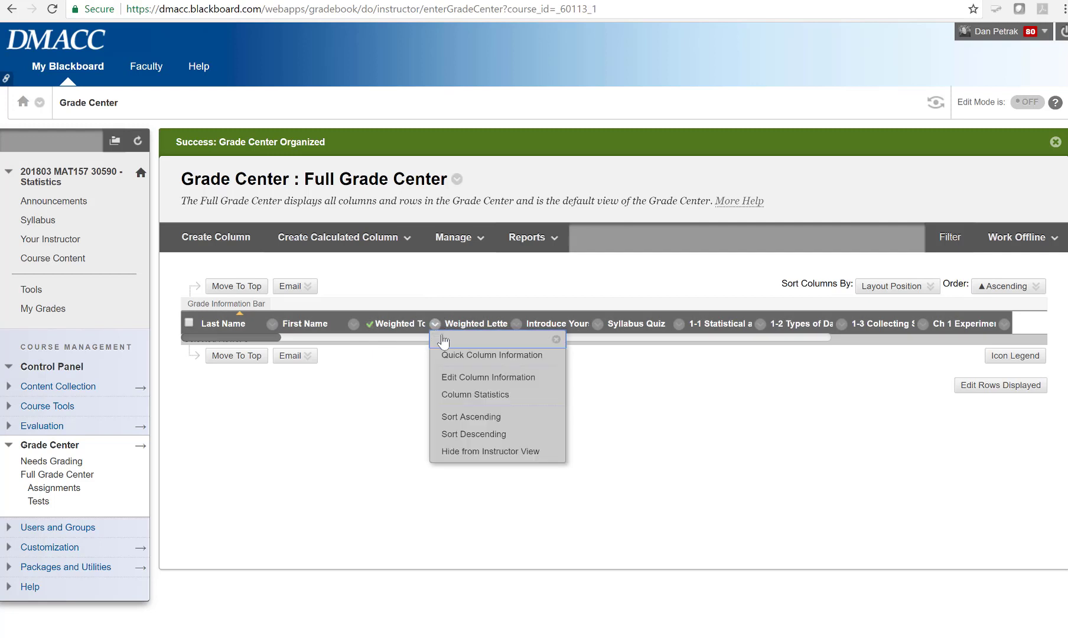
pyautogui.click(461, 379)
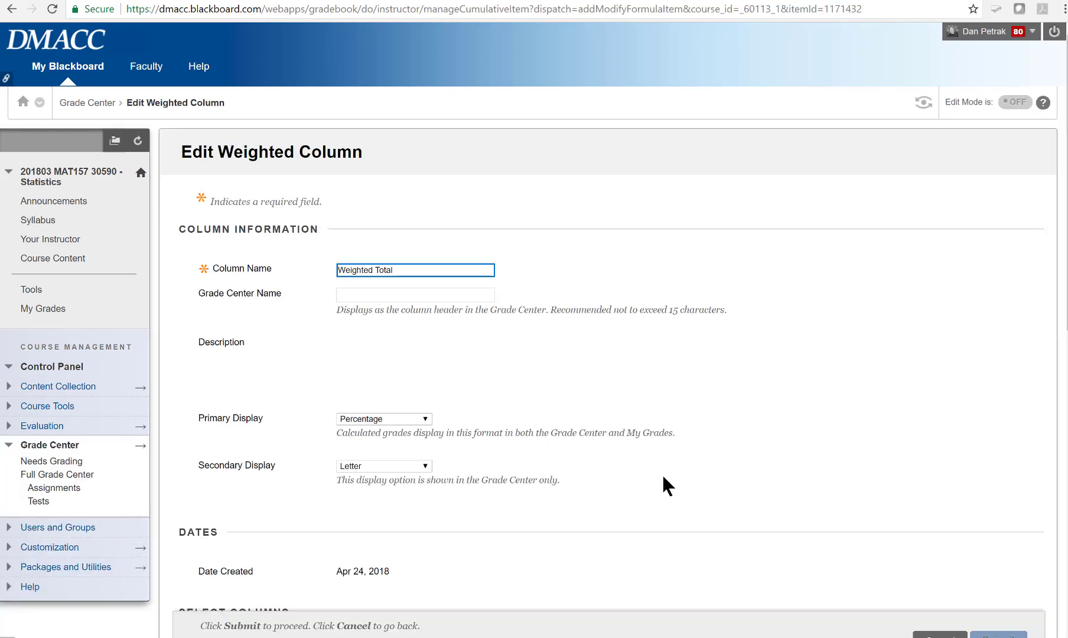
pyautogui.scroll(-10, 677, 457)
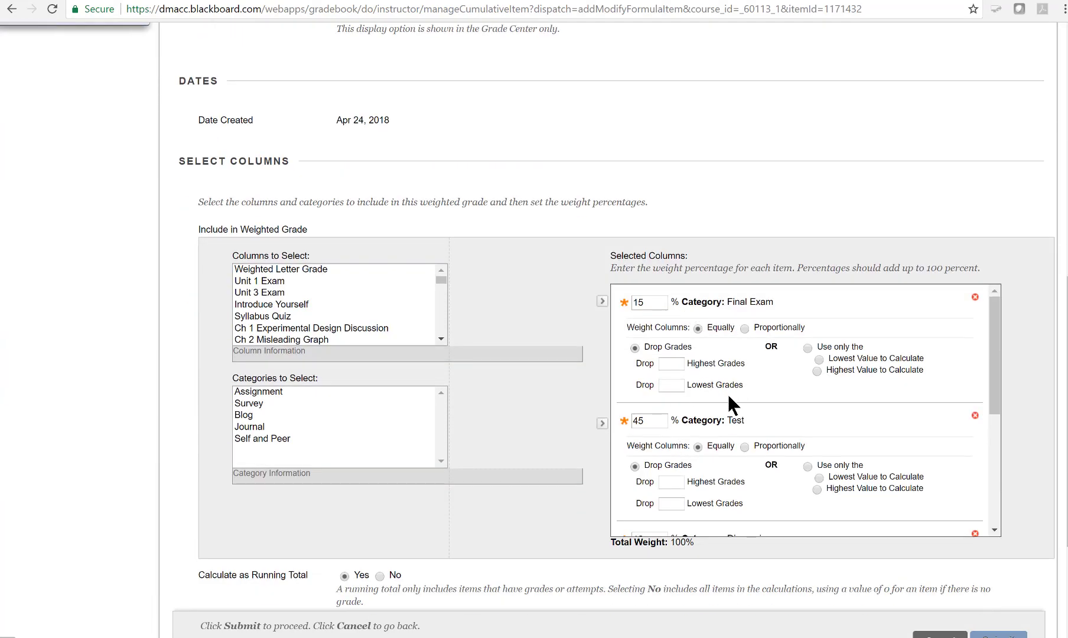
pyautogui.moveTo(998, 405); pyautogui.dragTo(1008, 522)
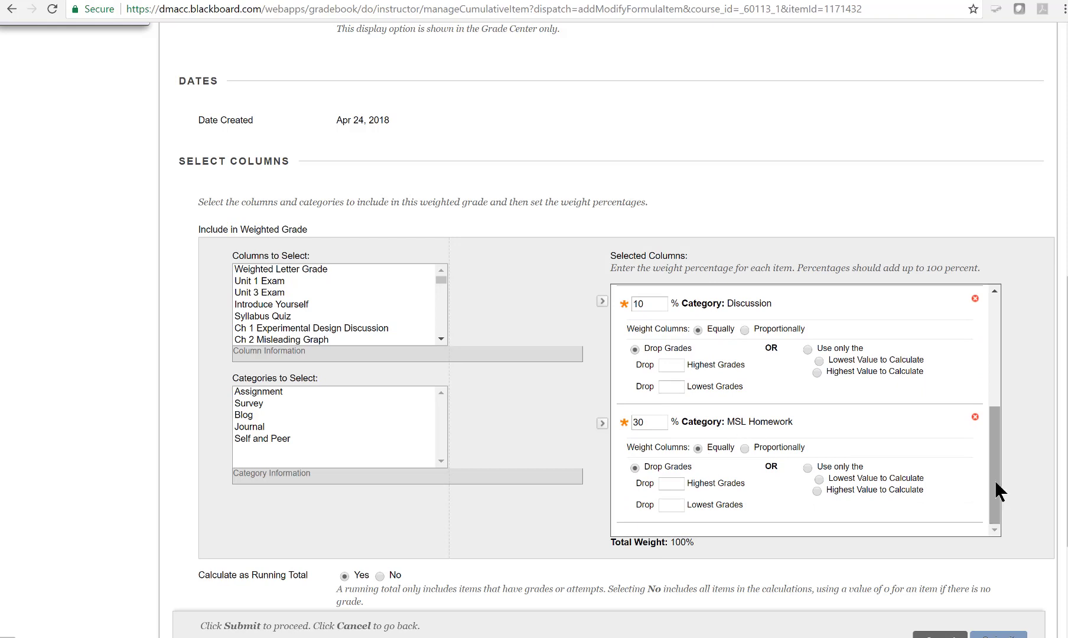
pyautogui.moveTo(996, 481); pyautogui.dragTo(993, 467)
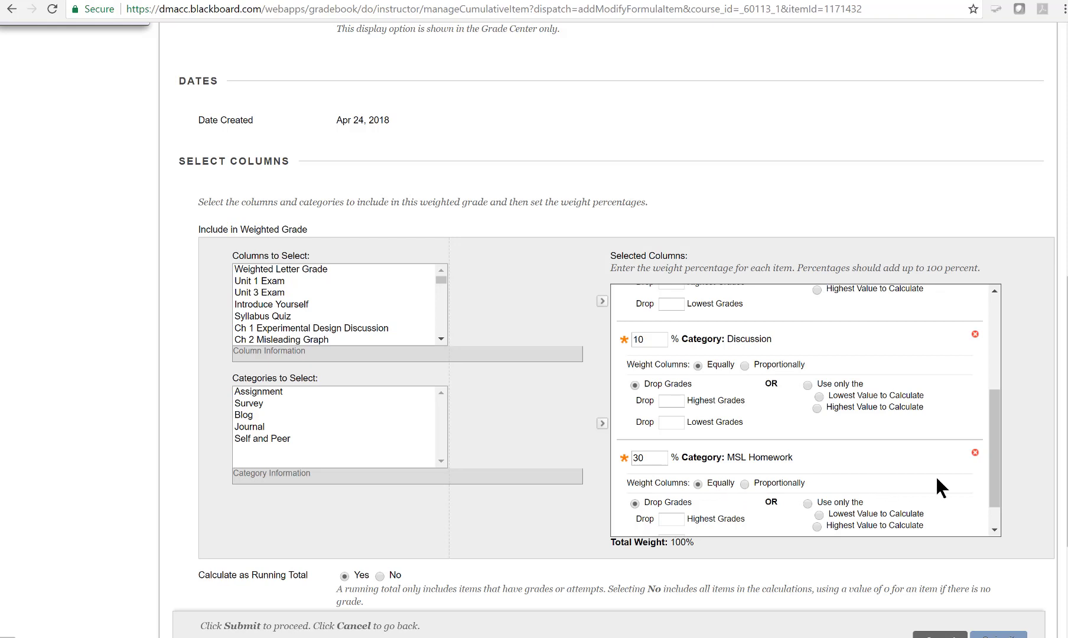
pyautogui.moveTo(997, 471); pyautogui.dragTo(999, 384)
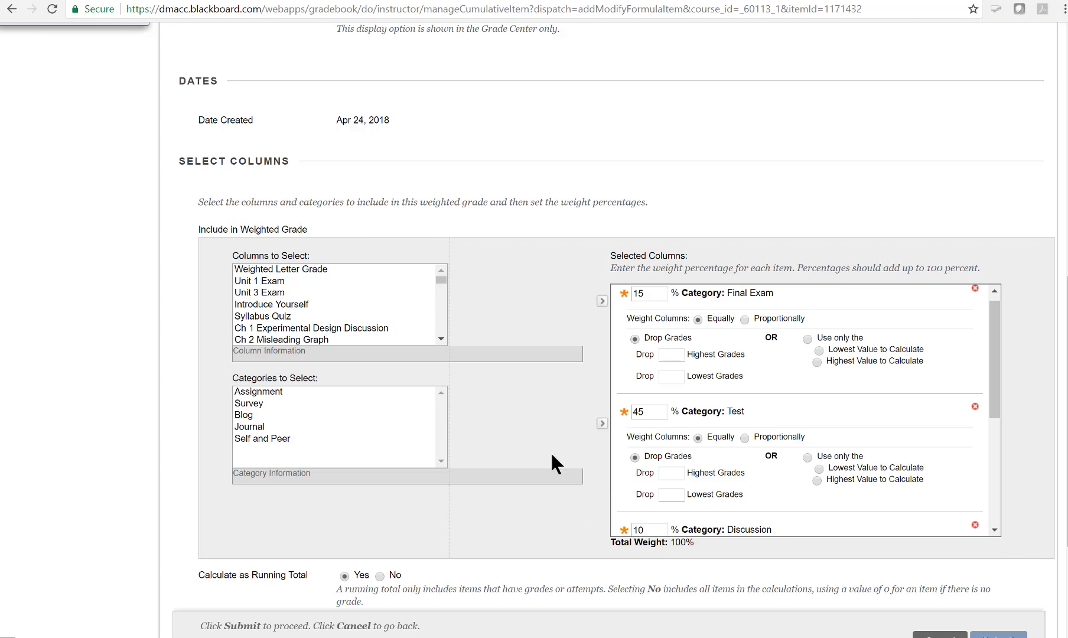
# - Check the primary and secondary display options of the Weighted Total column and leave its settings without saving
pyautogui.scroll(5, 553, 443)
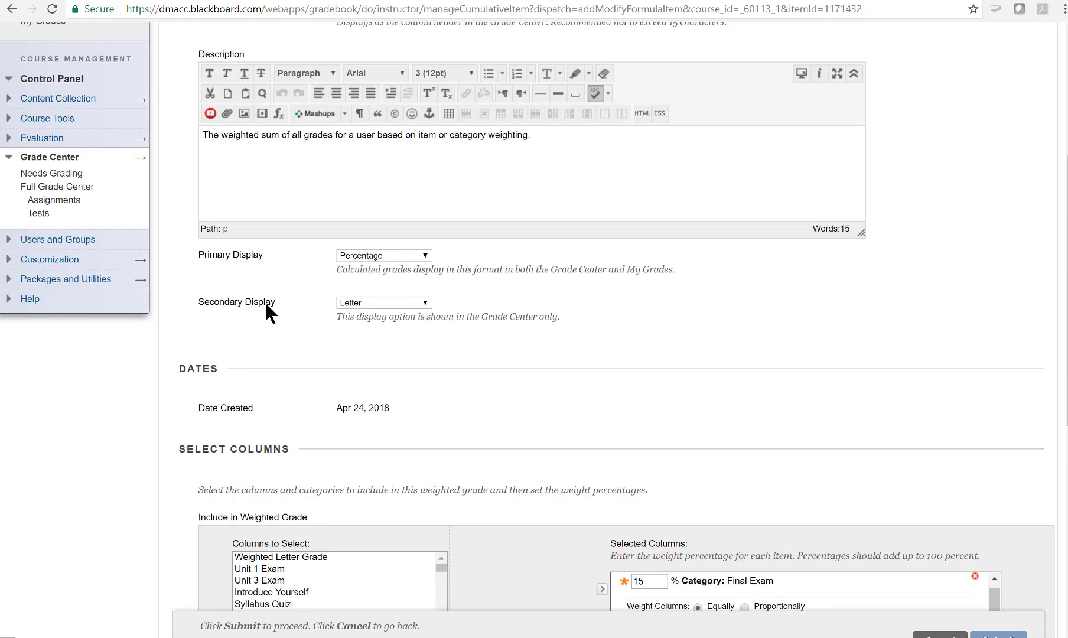
pyautogui.click(363, 301)
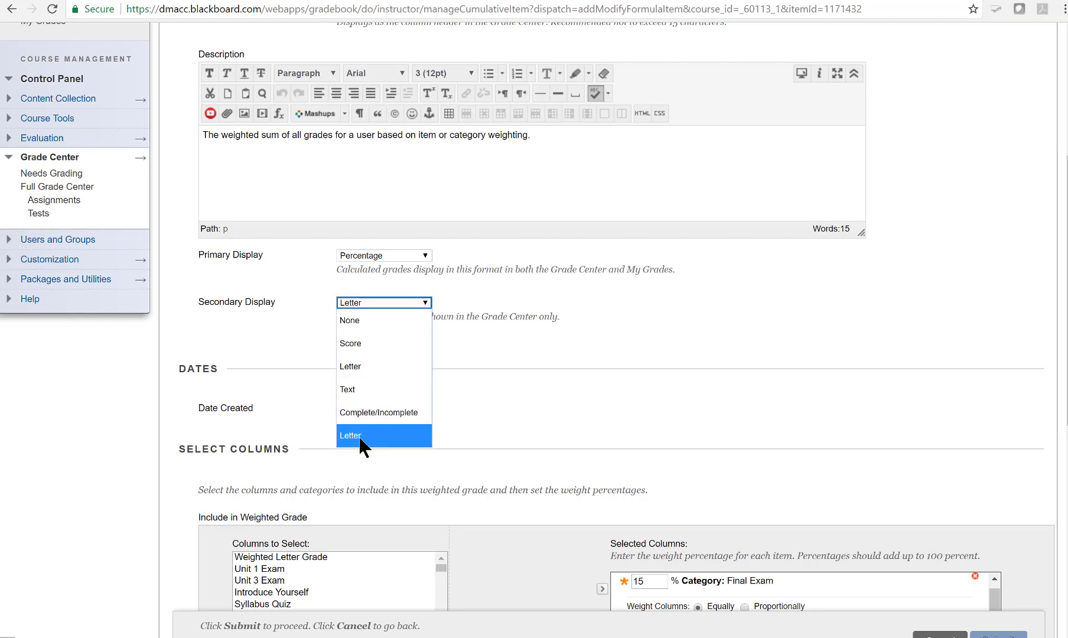
pyautogui.click(521, 358)
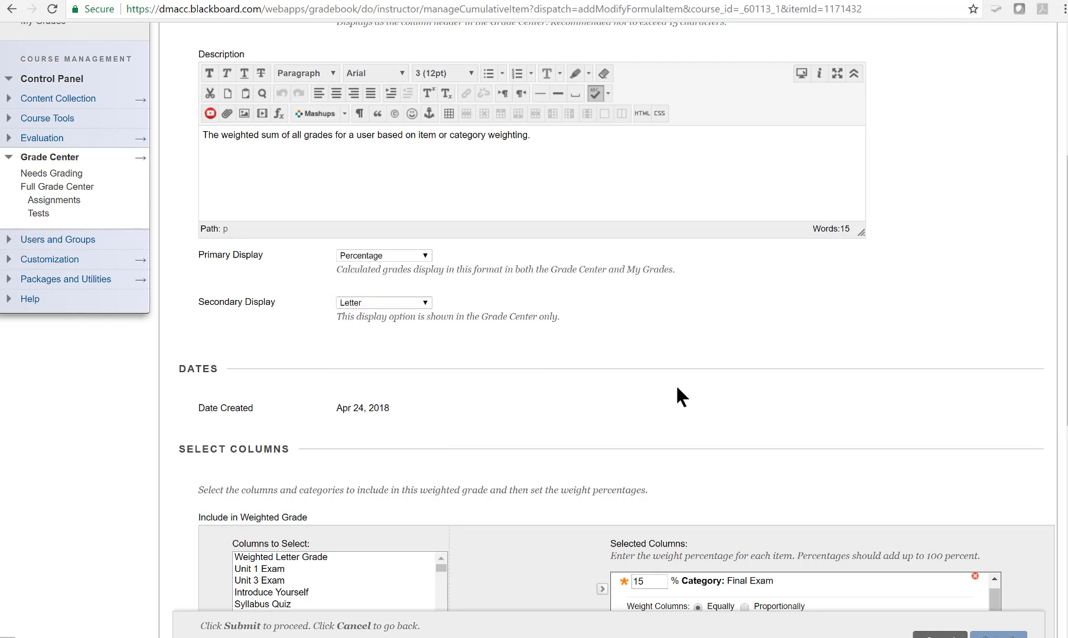
pyautogui.click(939, 635)
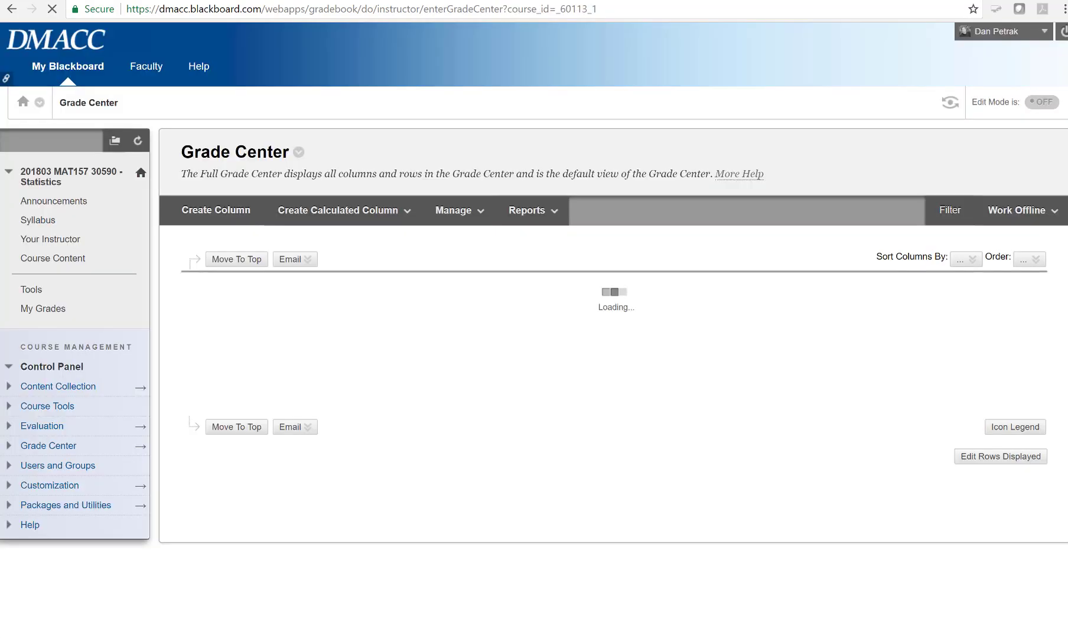
# - Open the Weighted Letter Grade column's settings, check its primary display options and leave without saving
pyautogui.click(516, 297)
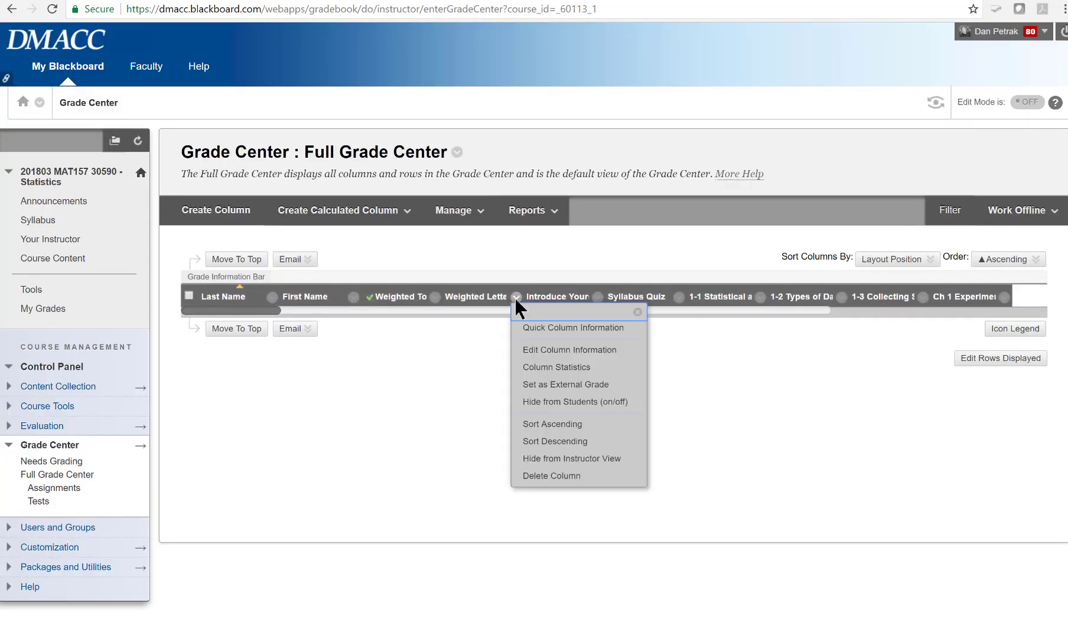
pyautogui.click(545, 350)
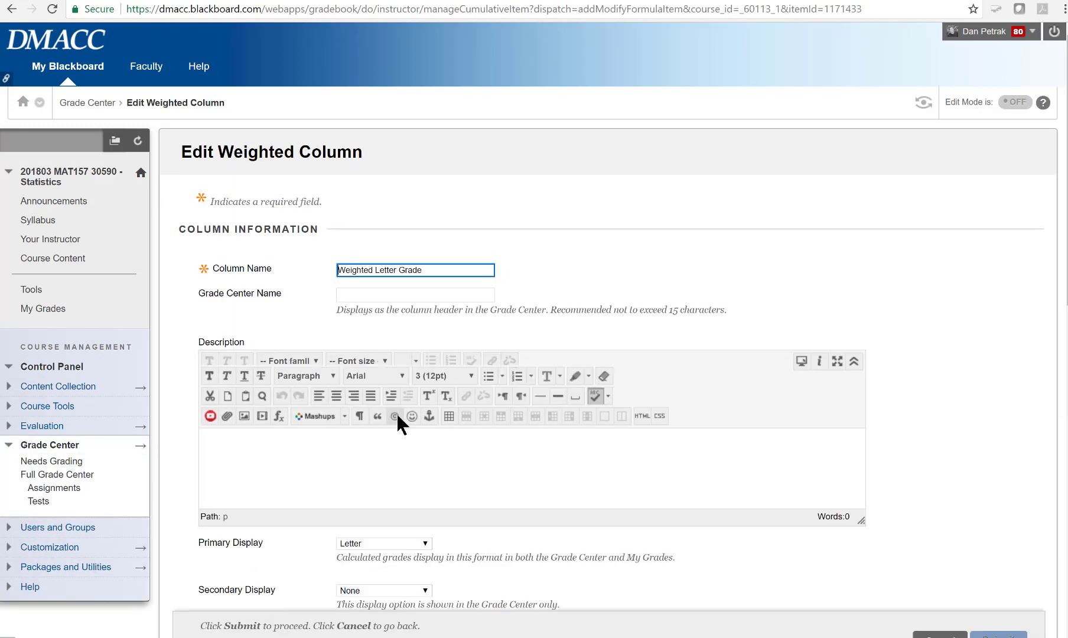
pyautogui.click(396, 413)
pyautogui.click(750, 239)
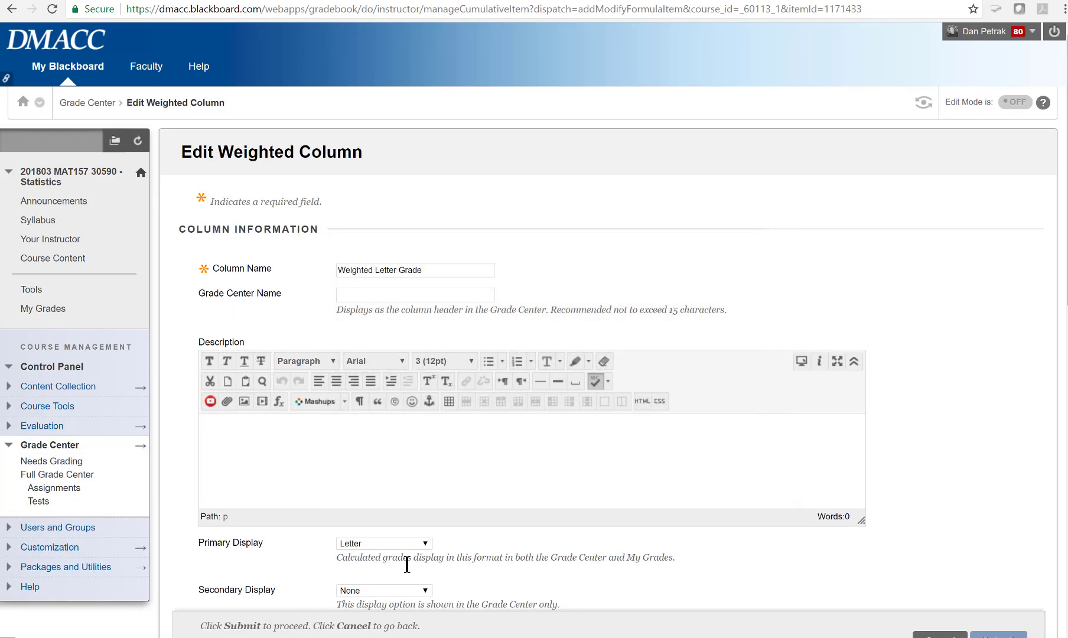
pyautogui.click(384, 543)
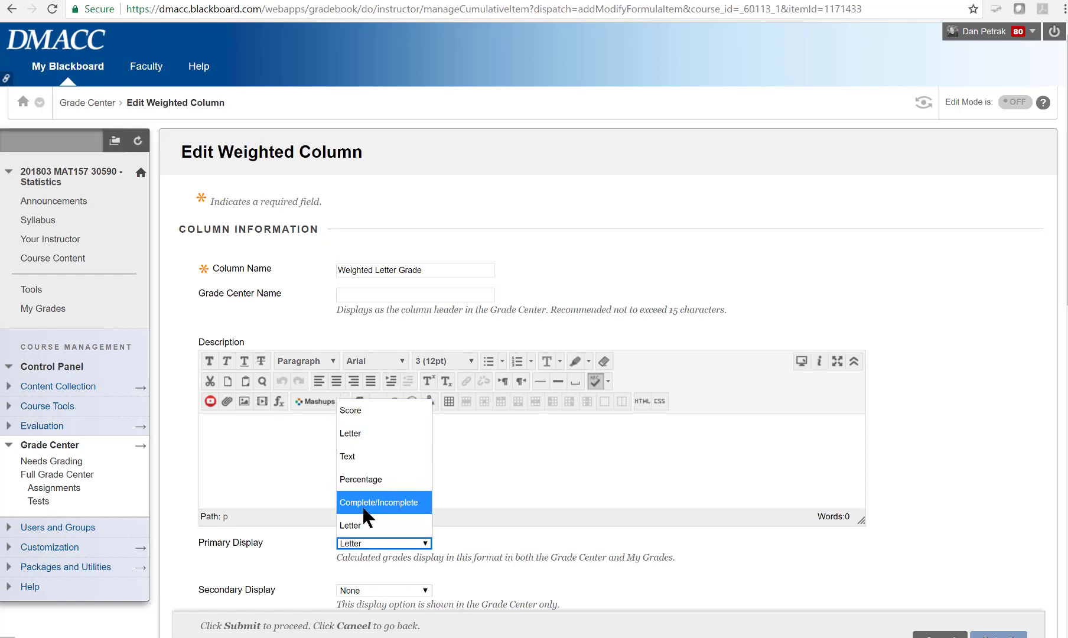
pyautogui.click(587, 551)
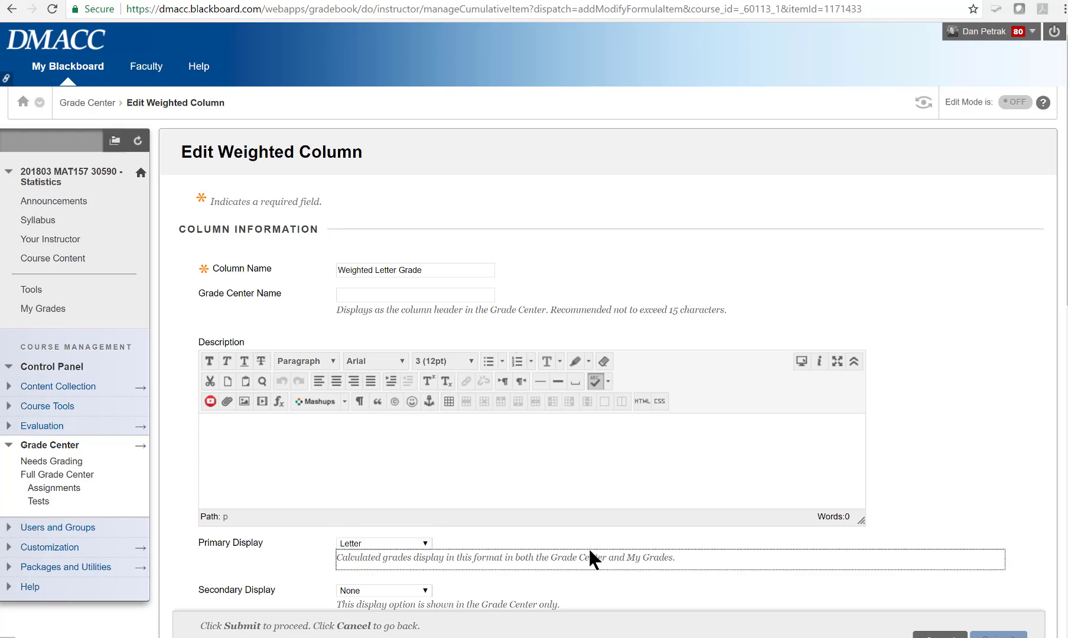
pyautogui.click(456, 527)
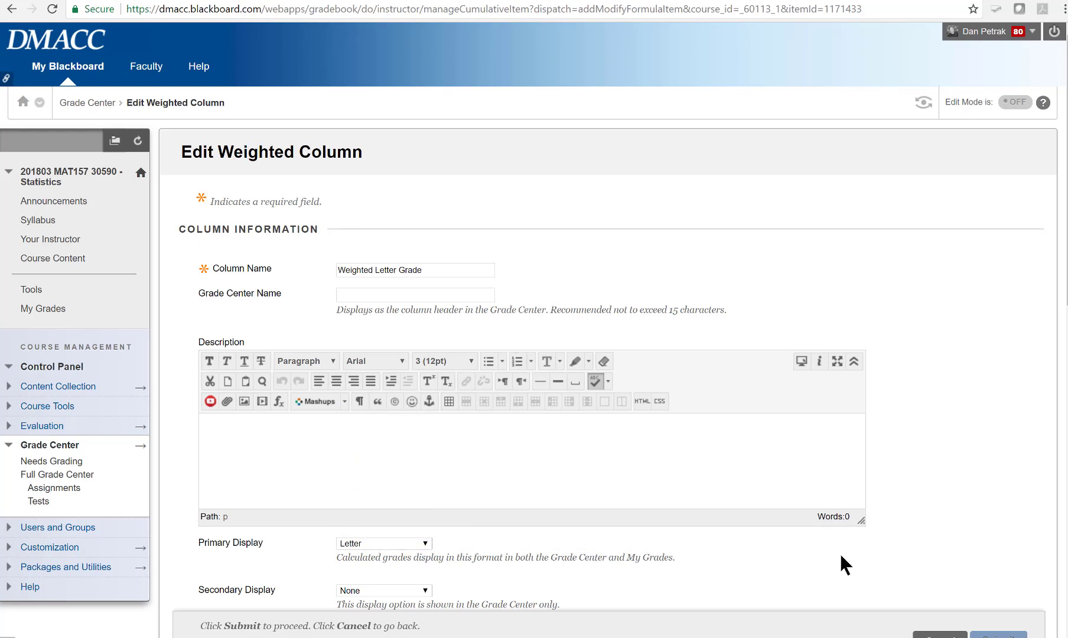
pyautogui.click(938, 634)
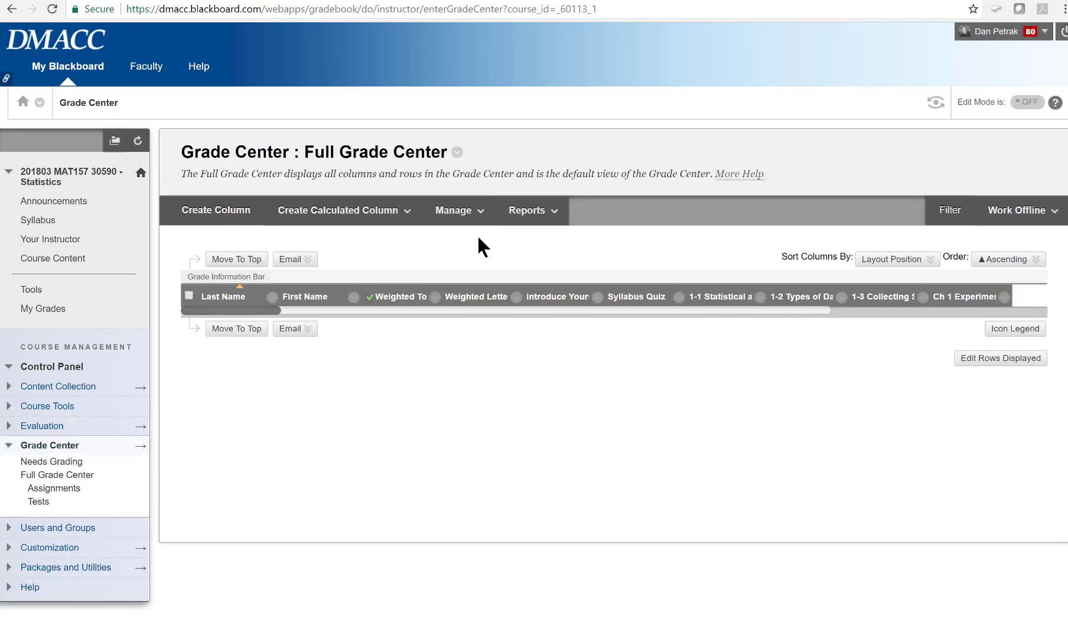
# - Open the second Letter grading schema for editing and review its percentage-to-letter mapping
pyautogui.click(467, 215)
pyautogui.click(472, 255)
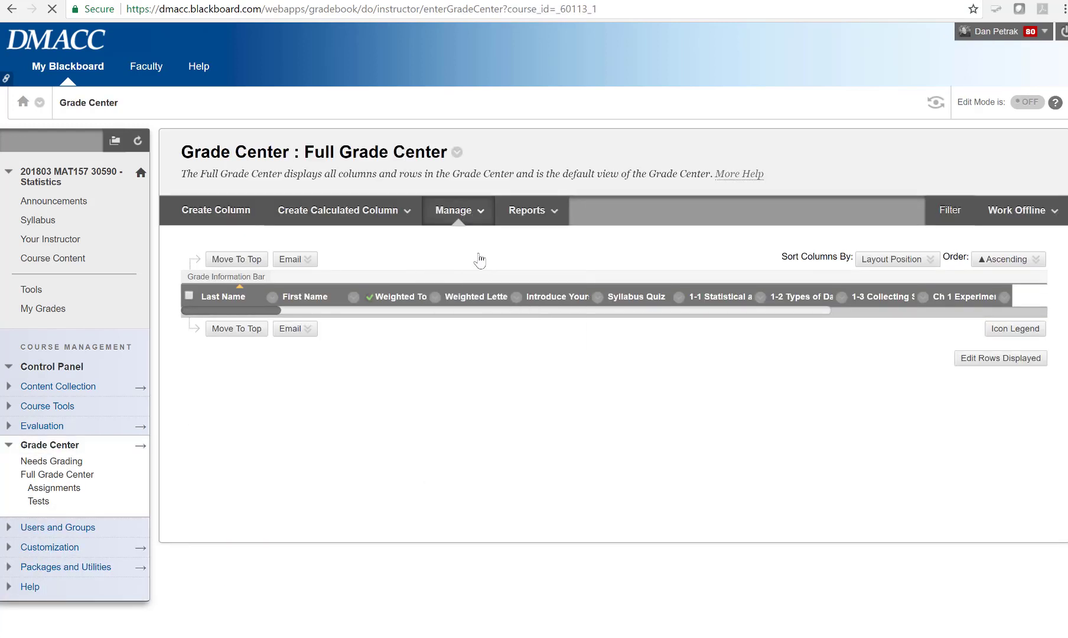
pyautogui.click(240, 353)
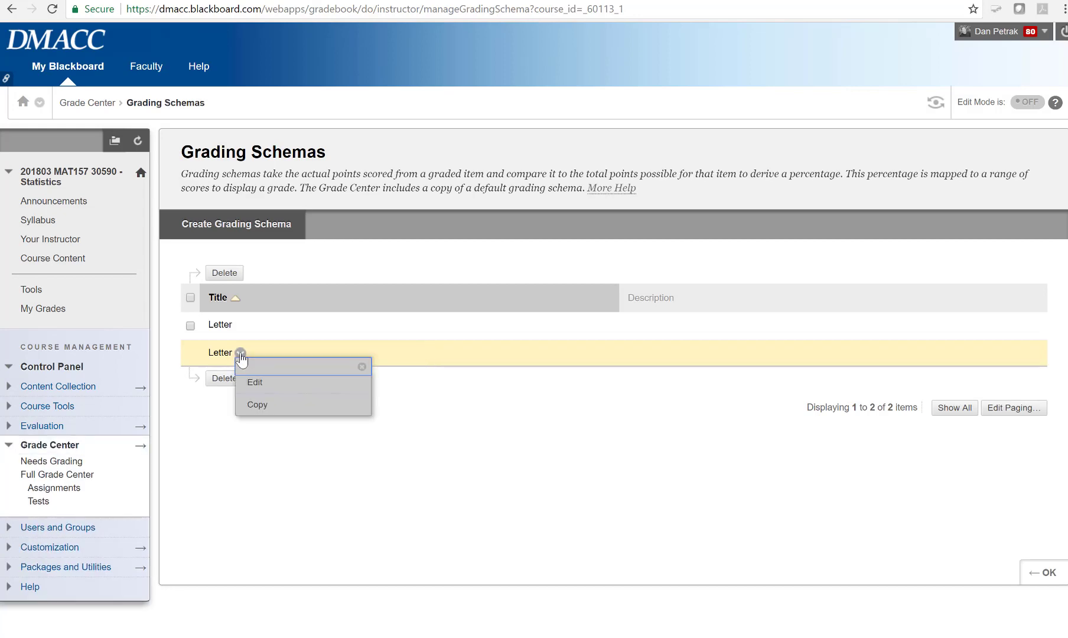
pyautogui.click(256, 385)
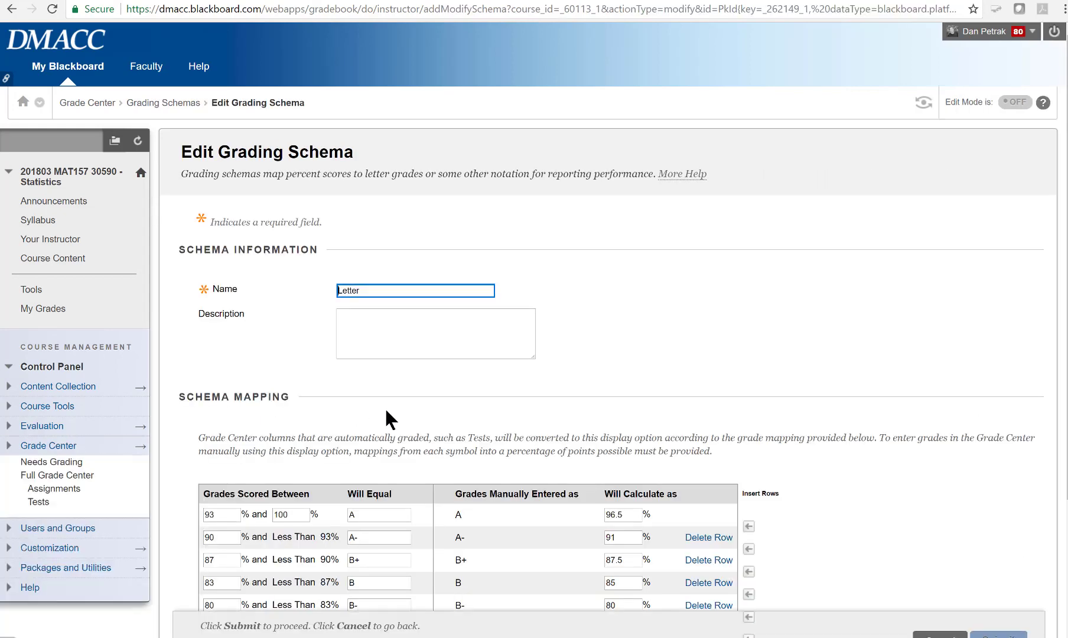
pyautogui.scroll(-3, 445, 421)
pyautogui.scroll(-2, 477, 460)
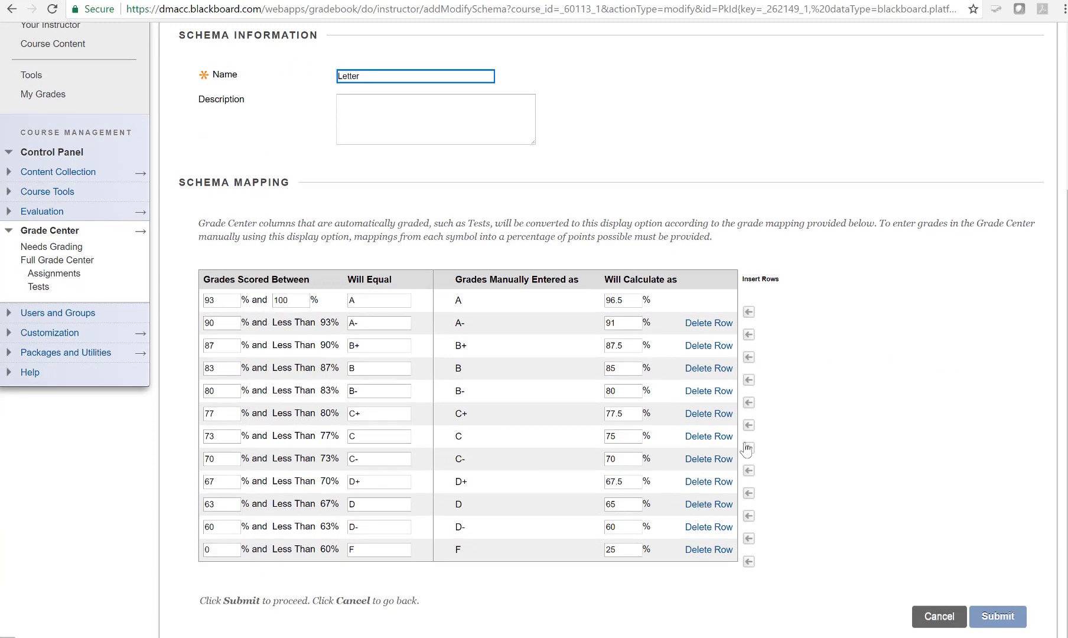
# - Rename the grading schema by adding the instructor's surname after Letter, submit it and return to the Full Grade Center
pyautogui.click(405, 77)
pyautogui.write('Petrak')
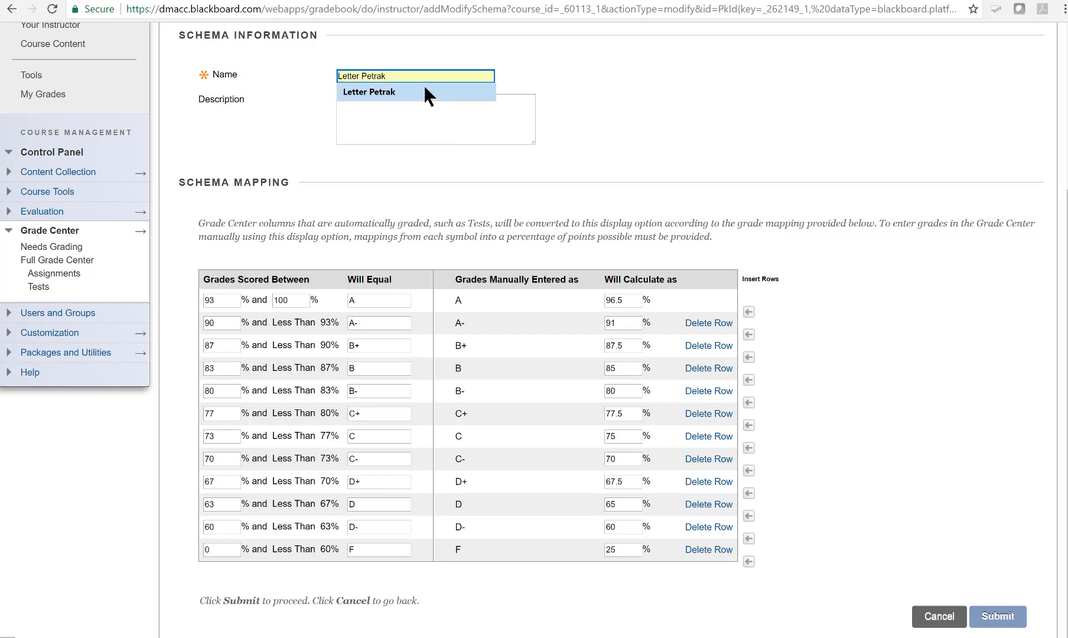
pyautogui.click(425, 91)
pyautogui.click(998, 618)
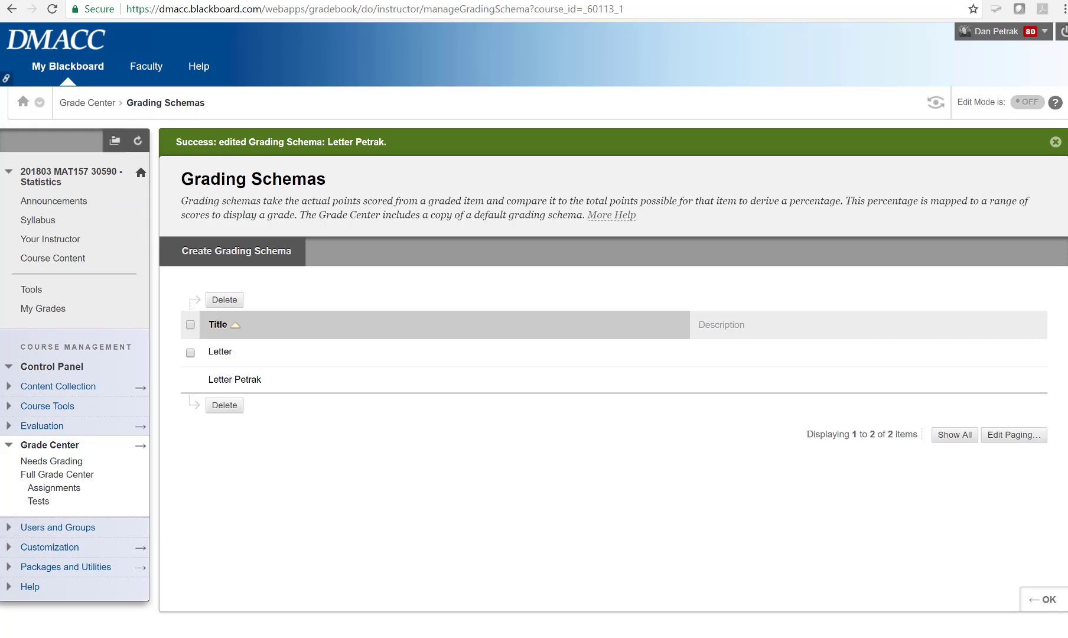
pyautogui.click(1043, 599)
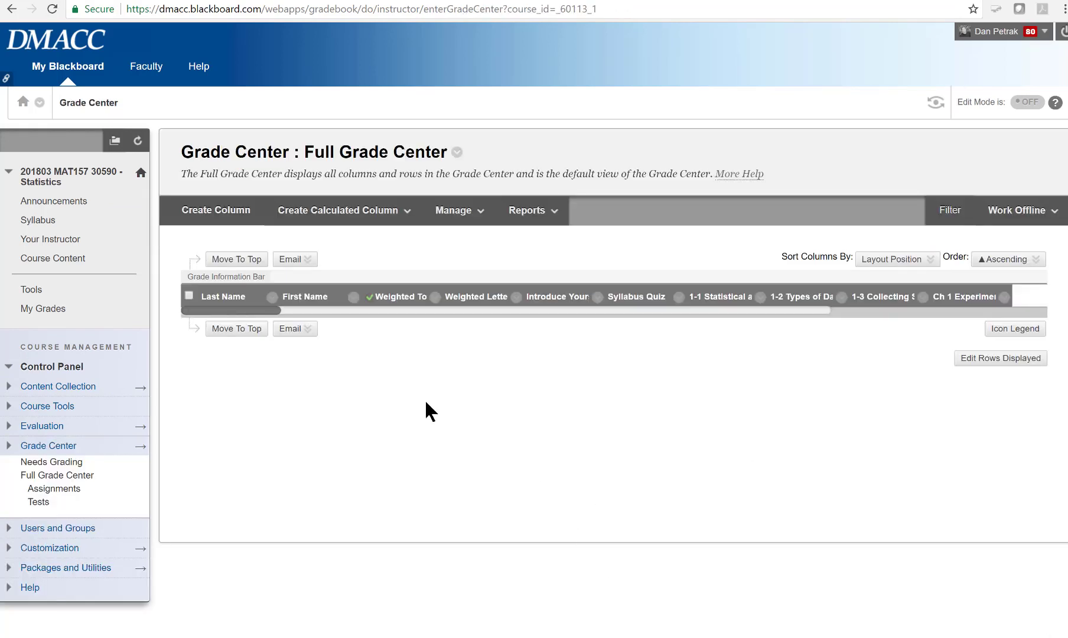
# - Open the Weighted Letter Grade column's settings, check that its primary display uses the renamed schema and submit the column
pyautogui.click(515, 297)
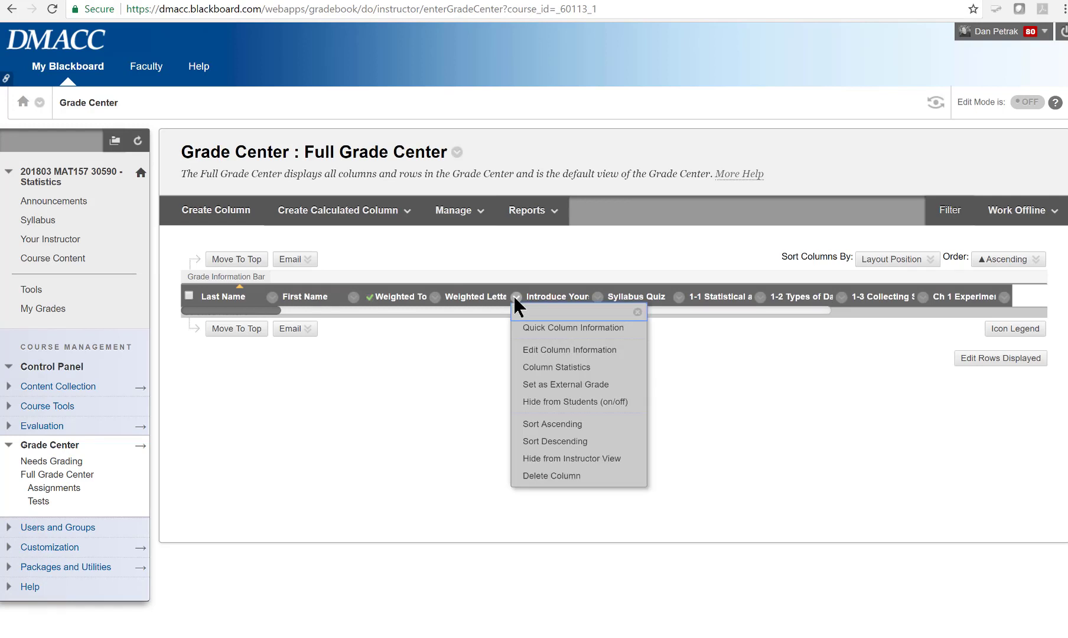
pyautogui.click(539, 352)
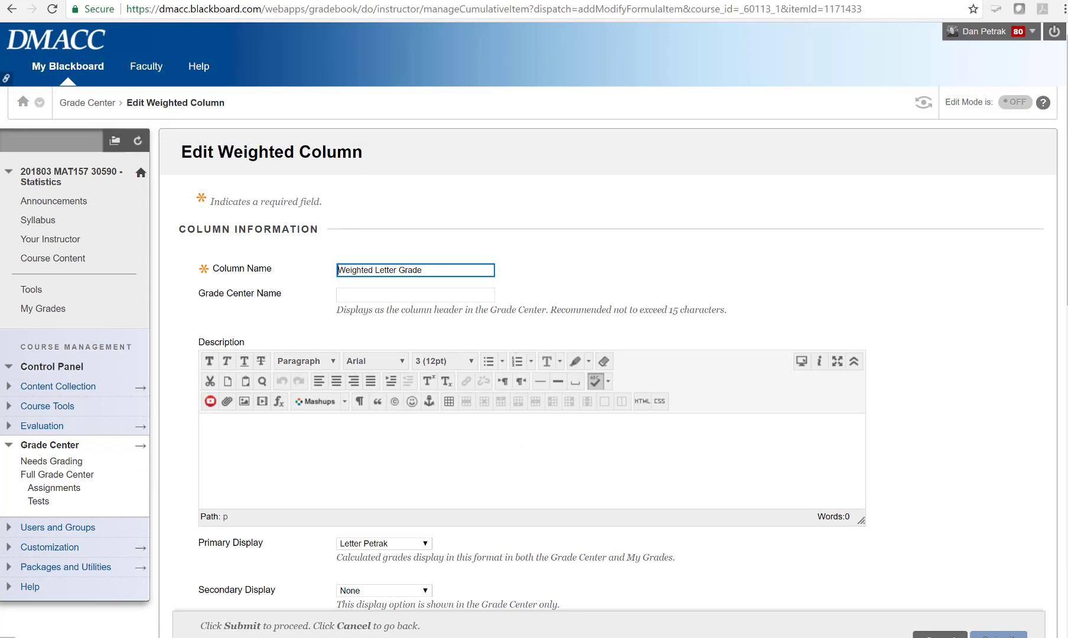
pyautogui.click(999, 634)
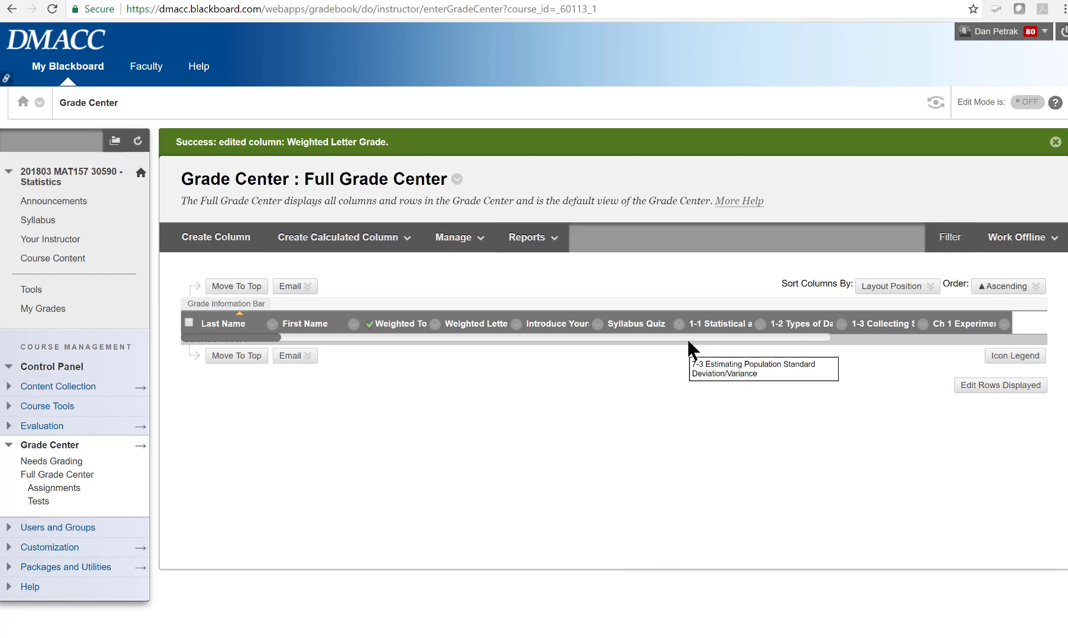
# - In Column Organization, move the Orientation homework item directly before Introduce Yourself
pyautogui.hscroll(10, 686, 337)
pyautogui.click(449, 243)
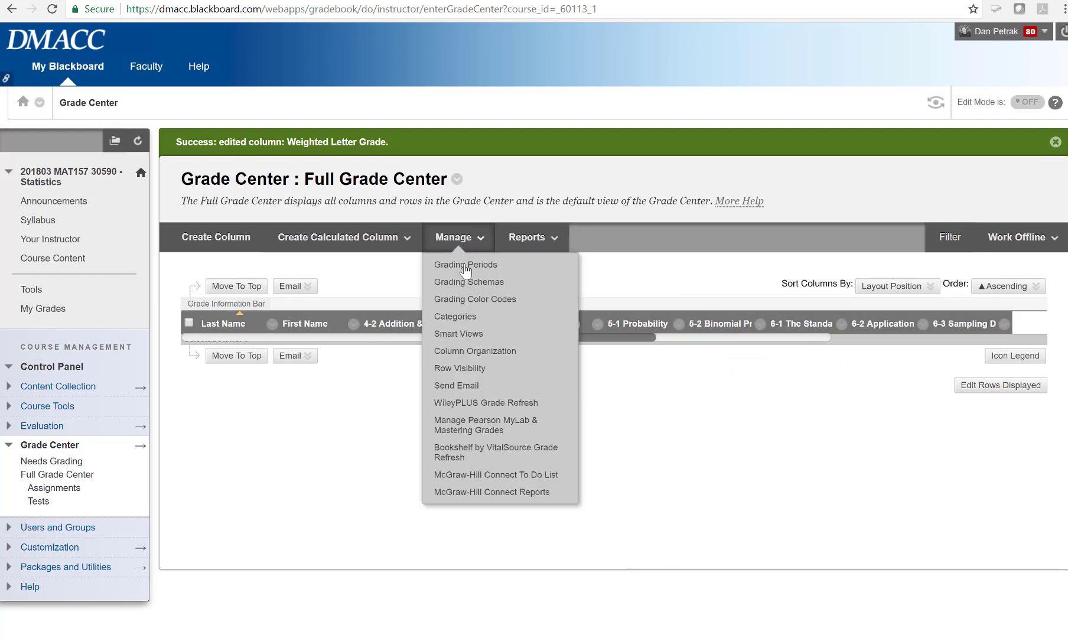
pyautogui.click(472, 351)
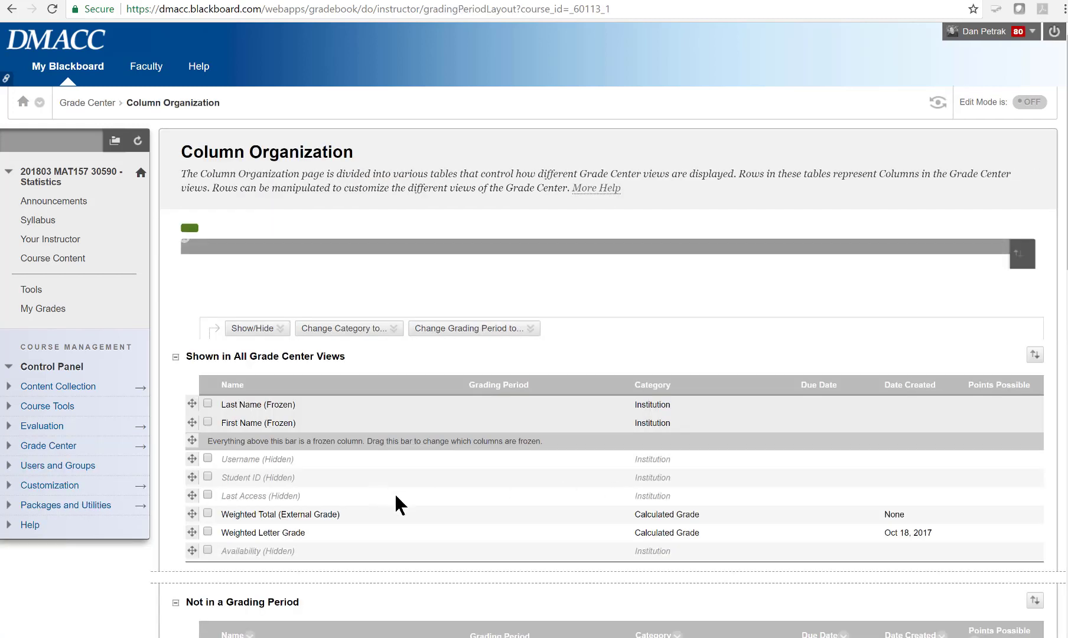
pyautogui.scroll(-7, 261, 526)
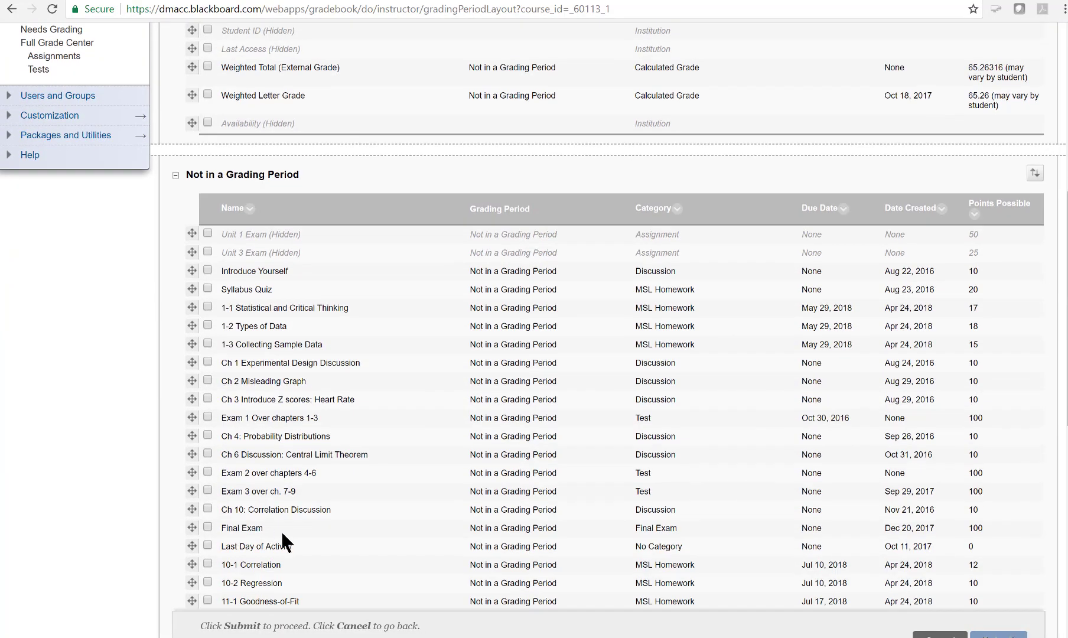
pyautogui.scroll(-3, 282, 541)
pyautogui.moveTo(192, 474); pyautogui.dragTo(200, 210)
pyautogui.scroll(-6, 206, 569)
pyautogui.scroll(4, 206, 219)
pyautogui.scroll(5, 205, 184)
pyautogui.scroll(1, 207, 189)
pyautogui.moveTo(210, 249); pyautogui.dragTo(210, 263)
pyautogui.scroll(1, 272, 282)
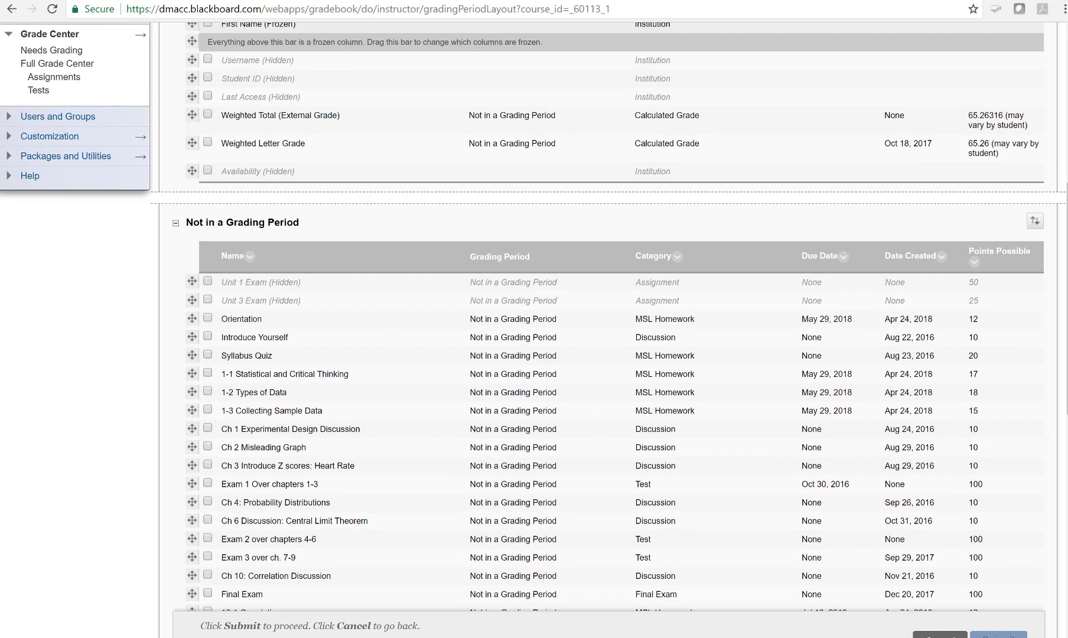
# - Submit the column order and check it in the first columns of the Full Grade Center
pyautogui.click(999, 634)
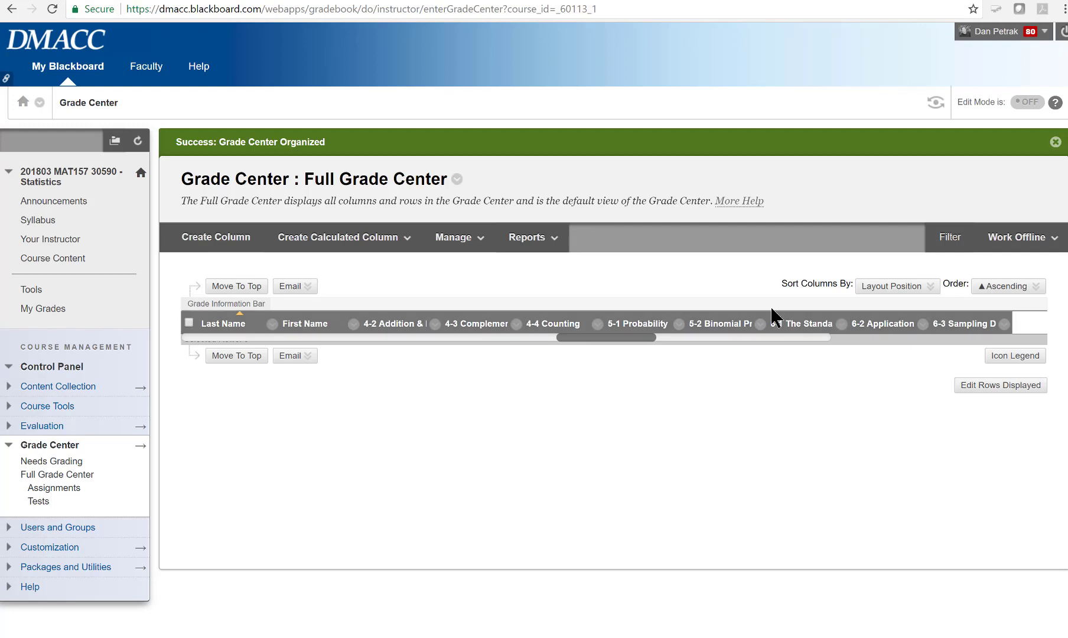
pyautogui.click(456, 337)
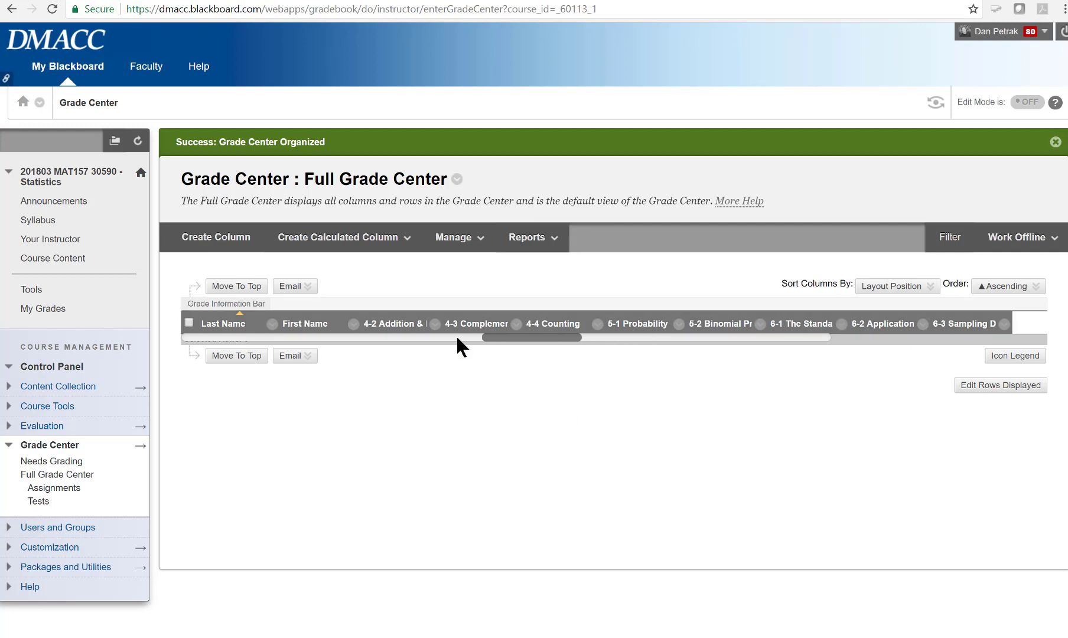
pyautogui.moveTo(376, 334); pyautogui.dragTo(201, 336)
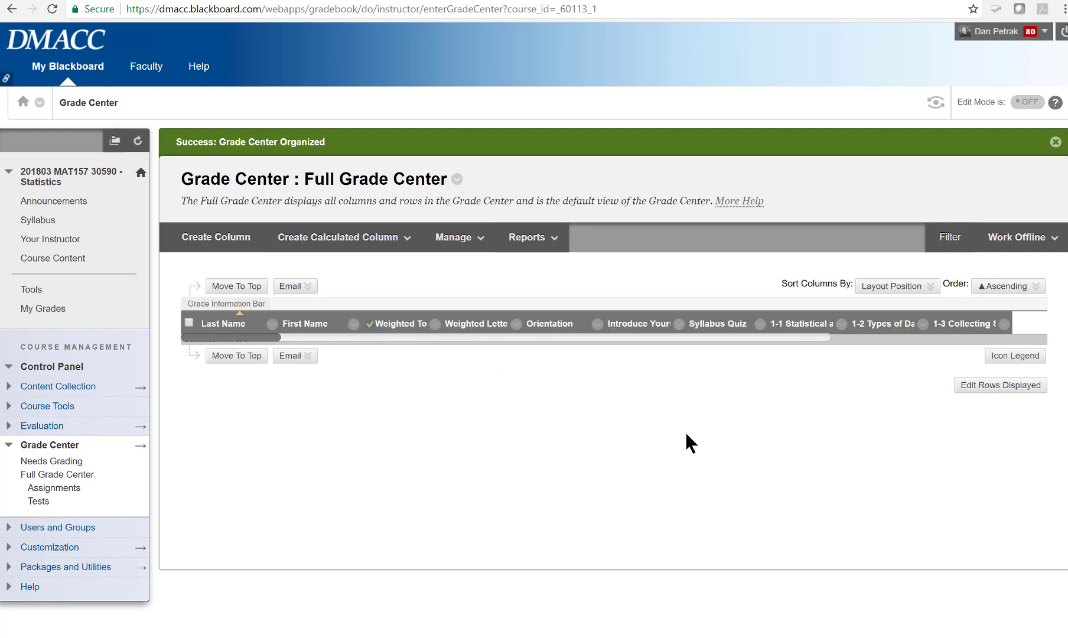